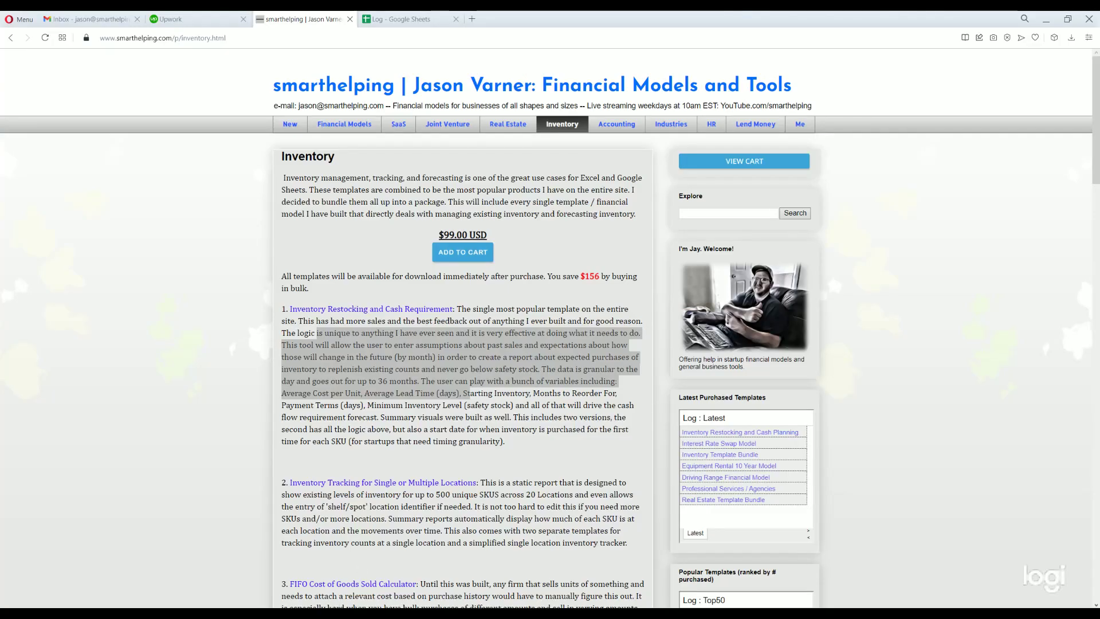
# - Read the workbook's product page, including the Cash Conversion Cycle text and $99.00 bundle price
pyautogui.click(372, 287)
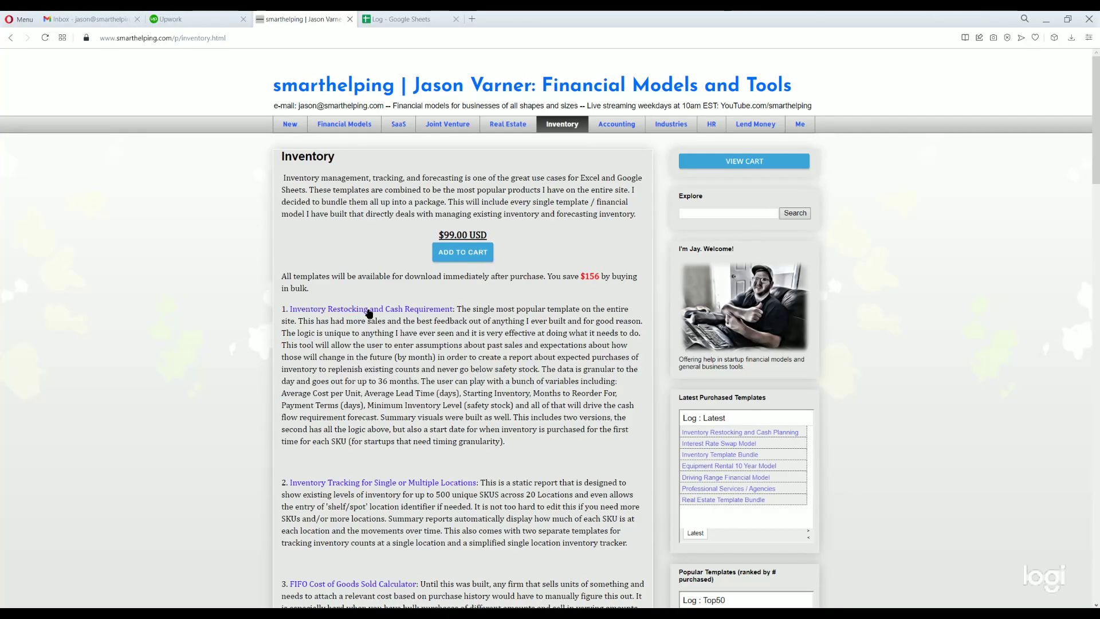
pyautogui.scroll(-3, 406, 313)
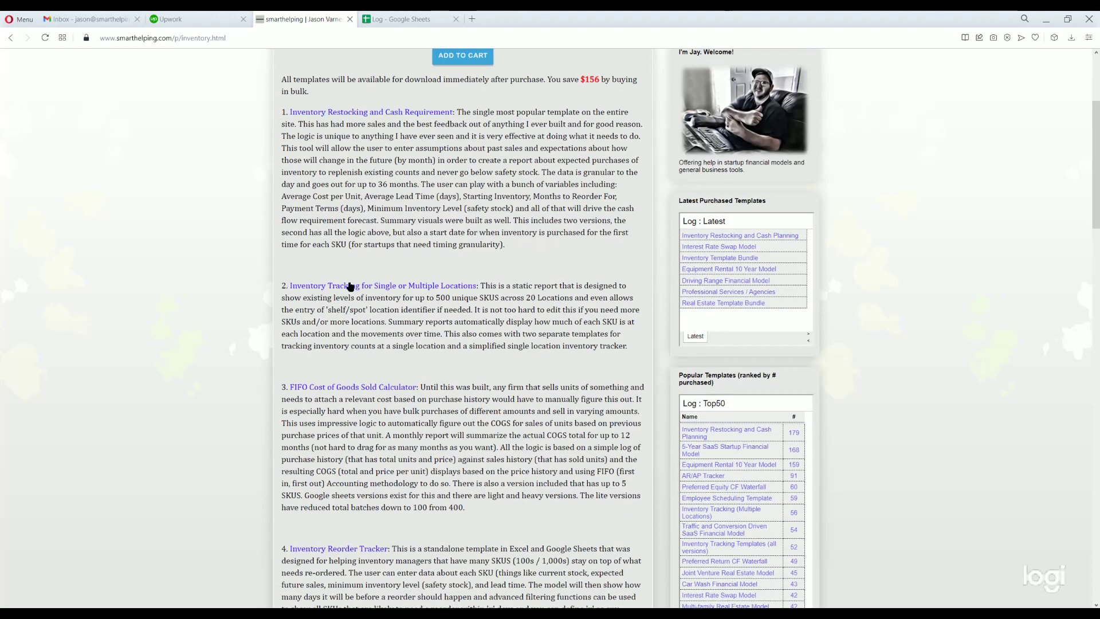
pyautogui.scroll(-3, 413, 296)
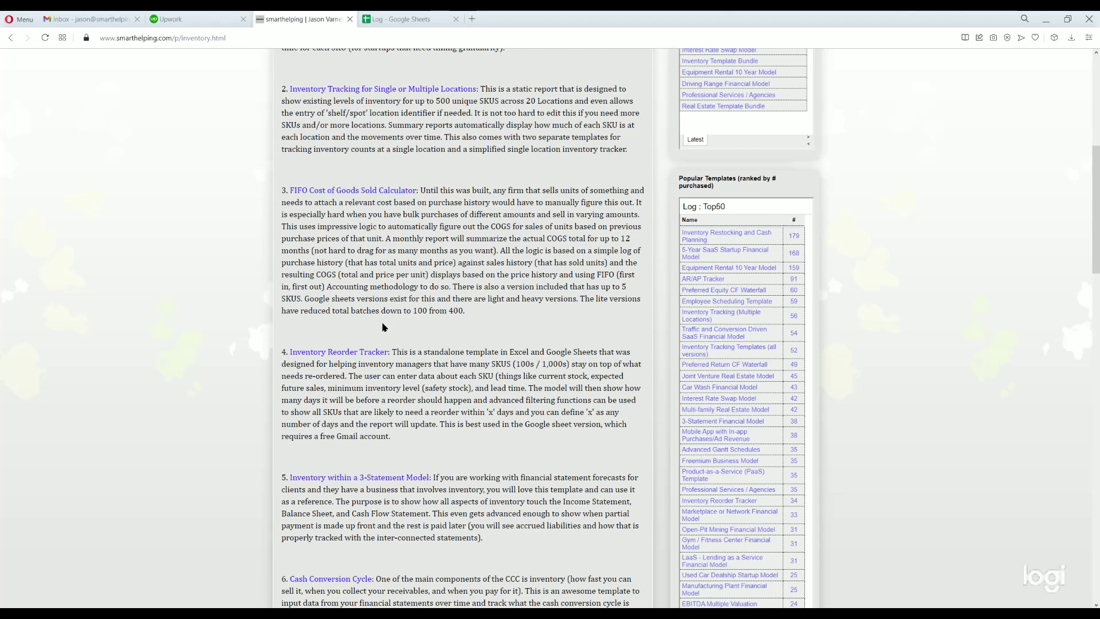
pyautogui.scroll(-3, 382, 321)
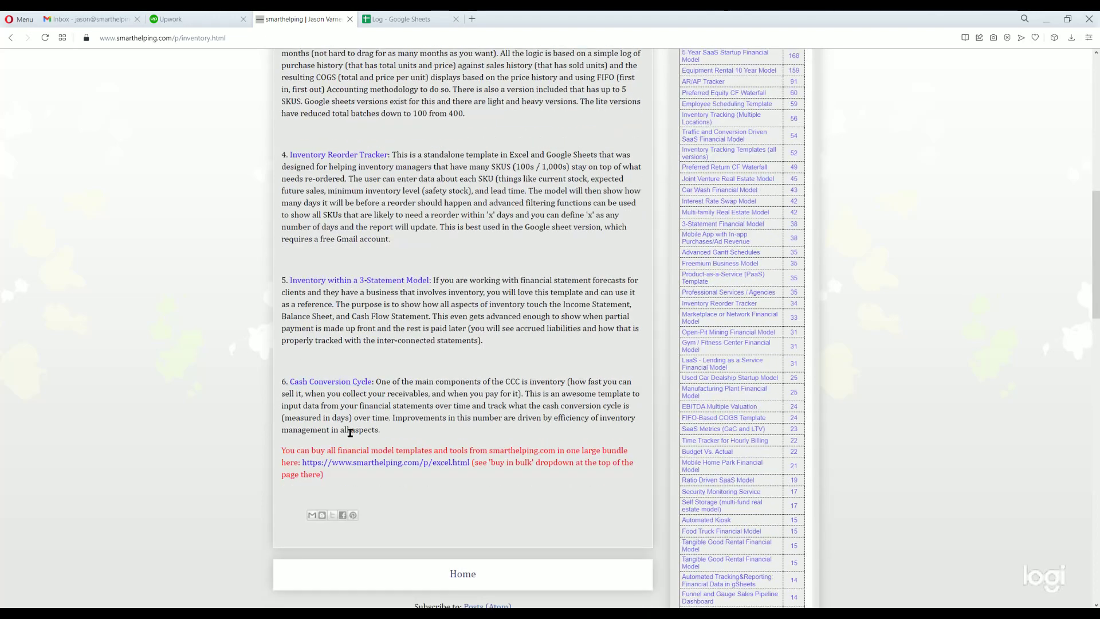
pyautogui.moveTo(379, 430); pyautogui.dragTo(302, 408)
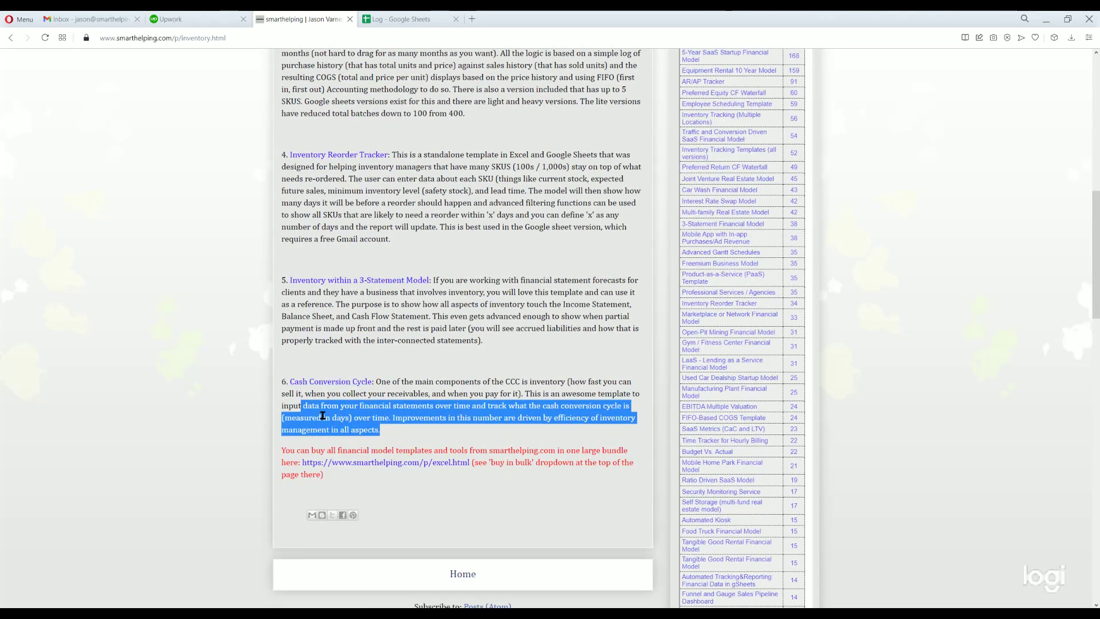
pyautogui.scroll(3, 310, 416)
pyautogui.scroll(6, 322, 414)
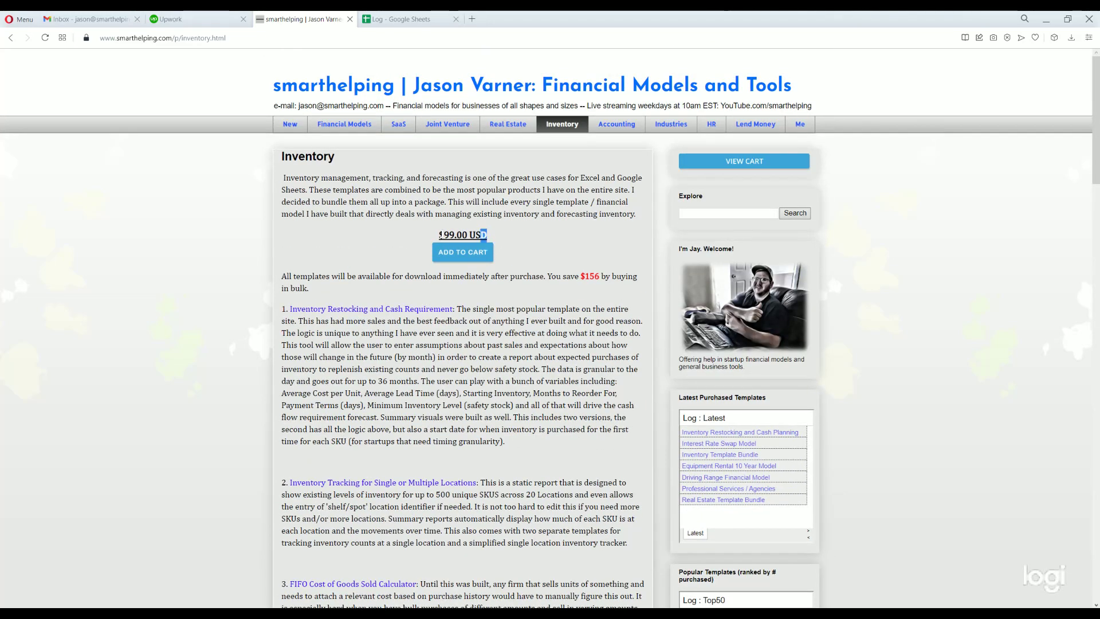
pyautogui.moveTo(485, 234); pyautogui.dragTo(438, 235)
pyautogui.click(454, 234)
# - Return to Excel and select the Ending Balance instruction in merged cell B2
pyautogui.scroll(-10, 393, 381)
pyautogui.scroll(10, 392, 382)
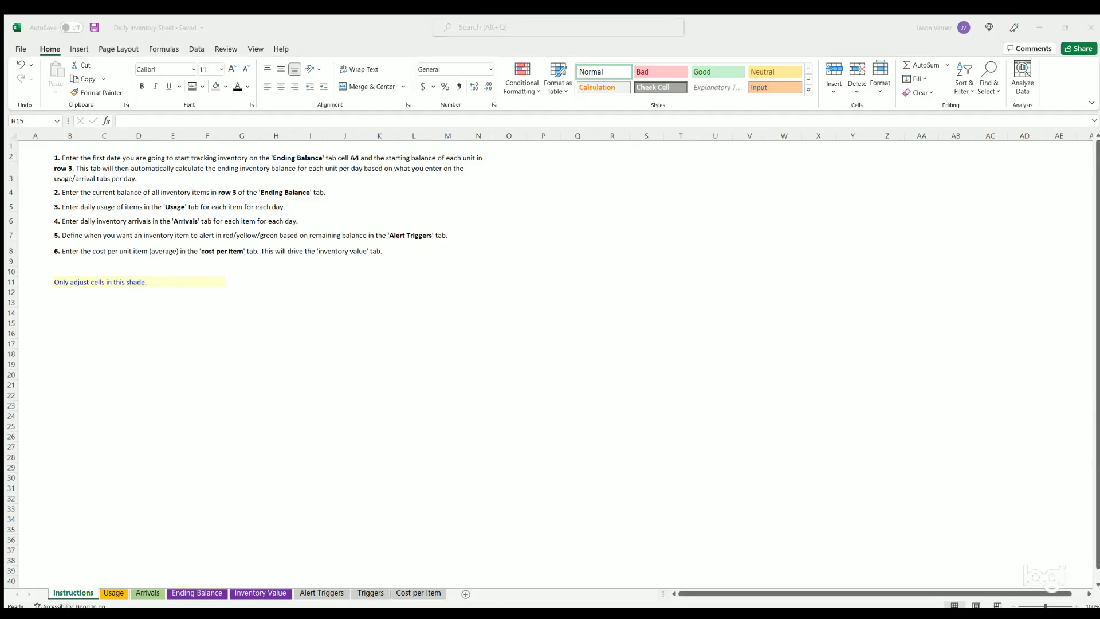
pyautogui.click(341, 385)
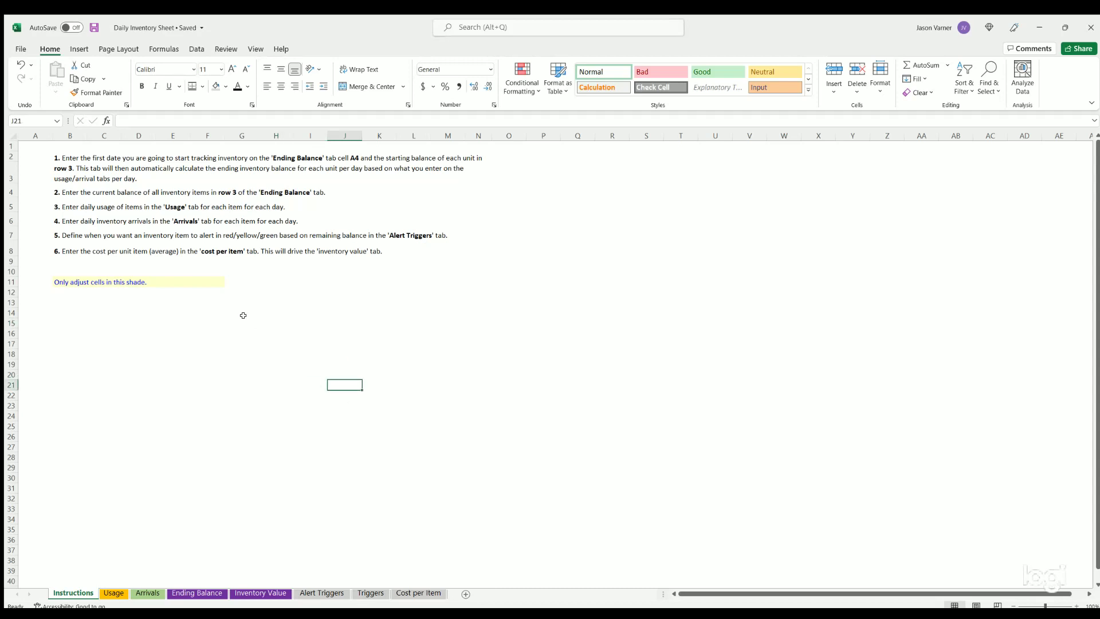
pyautogui.click(70, 155)
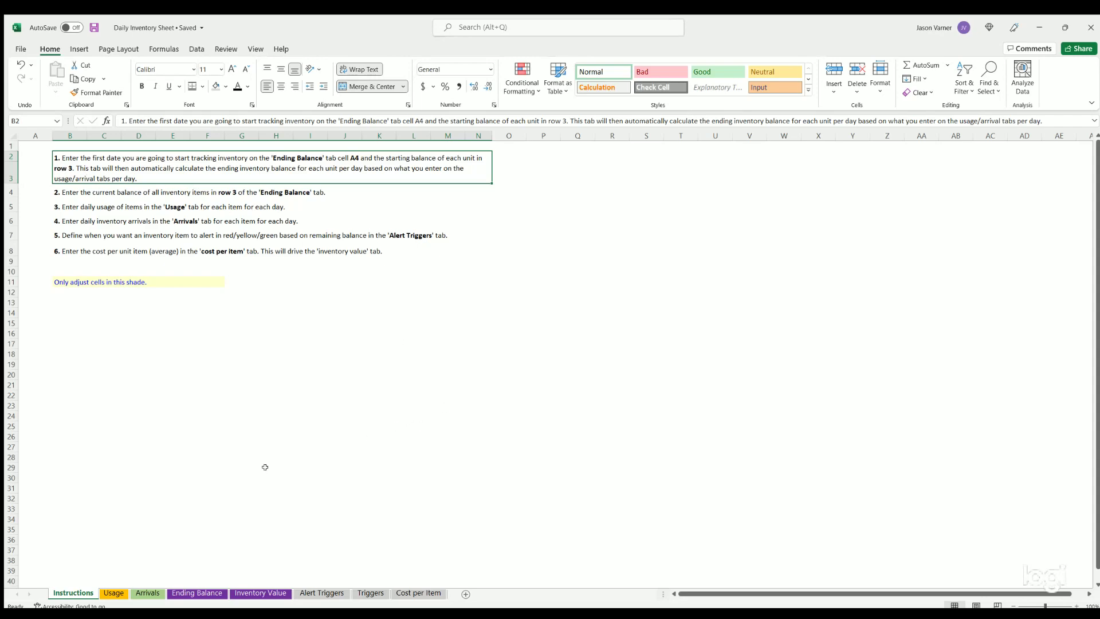
pyautogui.click(197, 594)
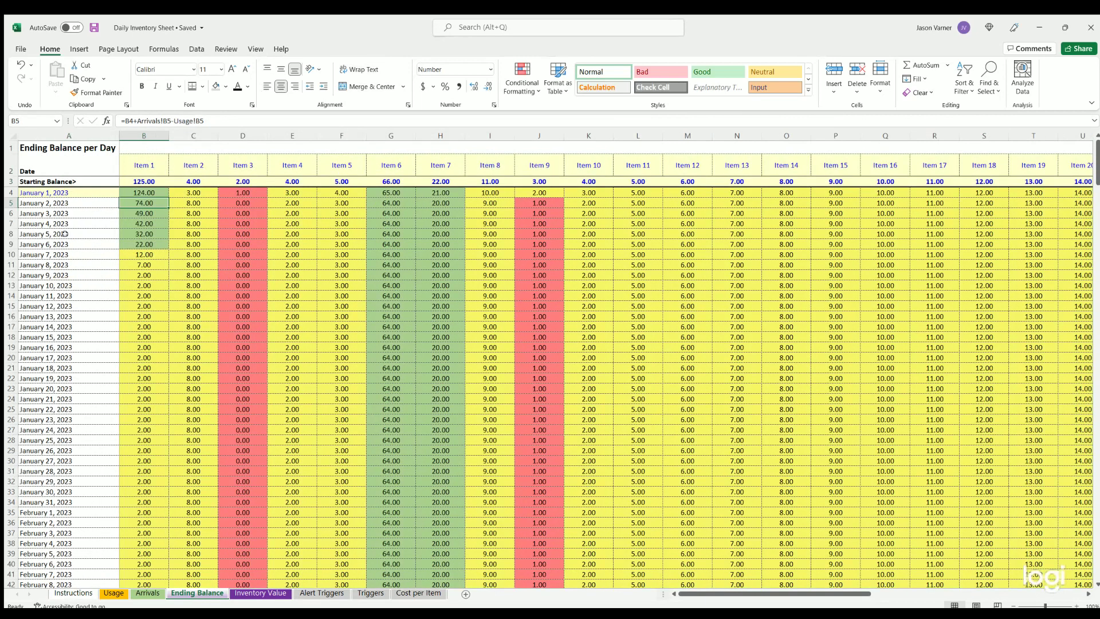
pyautogui.click(50, 193)
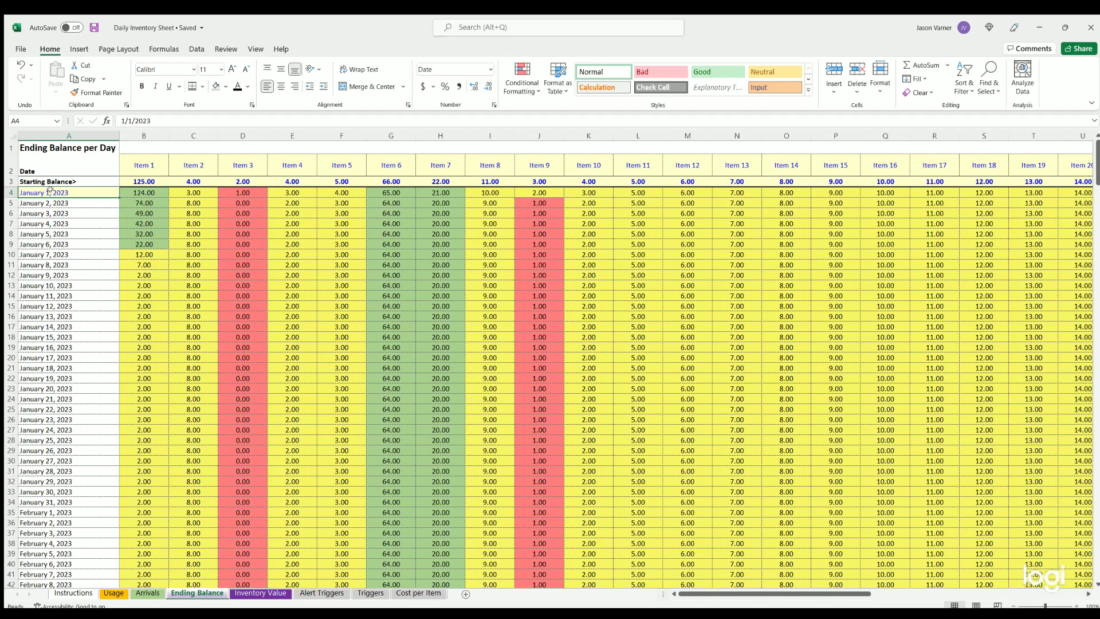
pyautogui.moveTo(51, 203); pyautogui.dragTo(44, 439)
pyautogui.moveTo(131, 179); pyautogui.dragTo(737, 181)
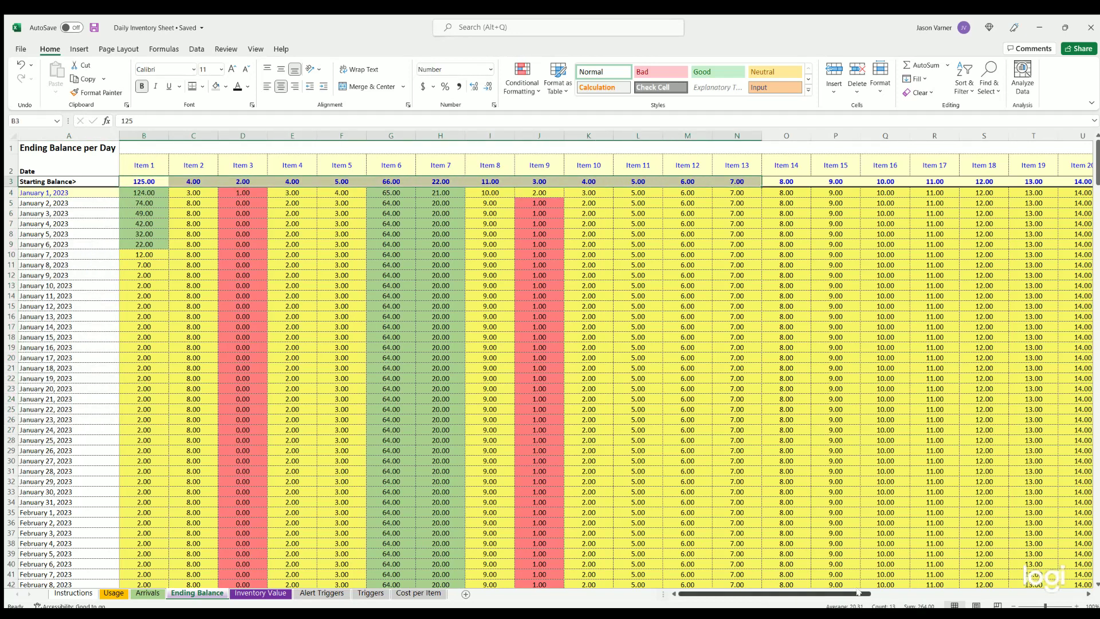
pyautogui.hscroll(10, 775, 590)
pyautogui.hscroll(-6, 775, 590)
pyautogui.hscroll(-3, 790, 599)
pyautogui.click(255, 283)
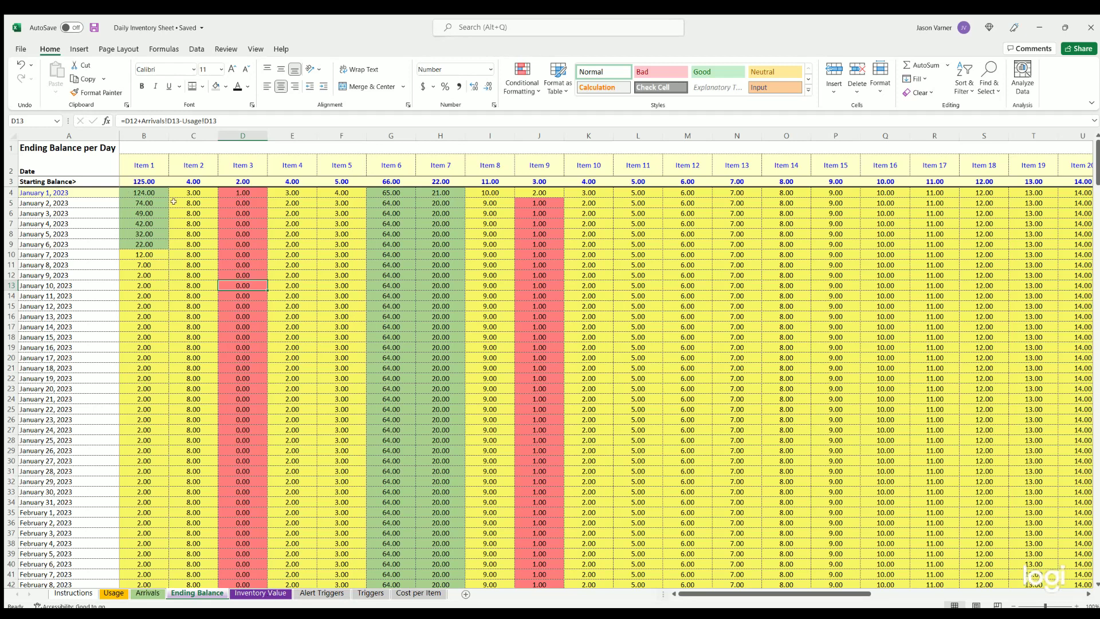
pyautogui.click(54, 192)
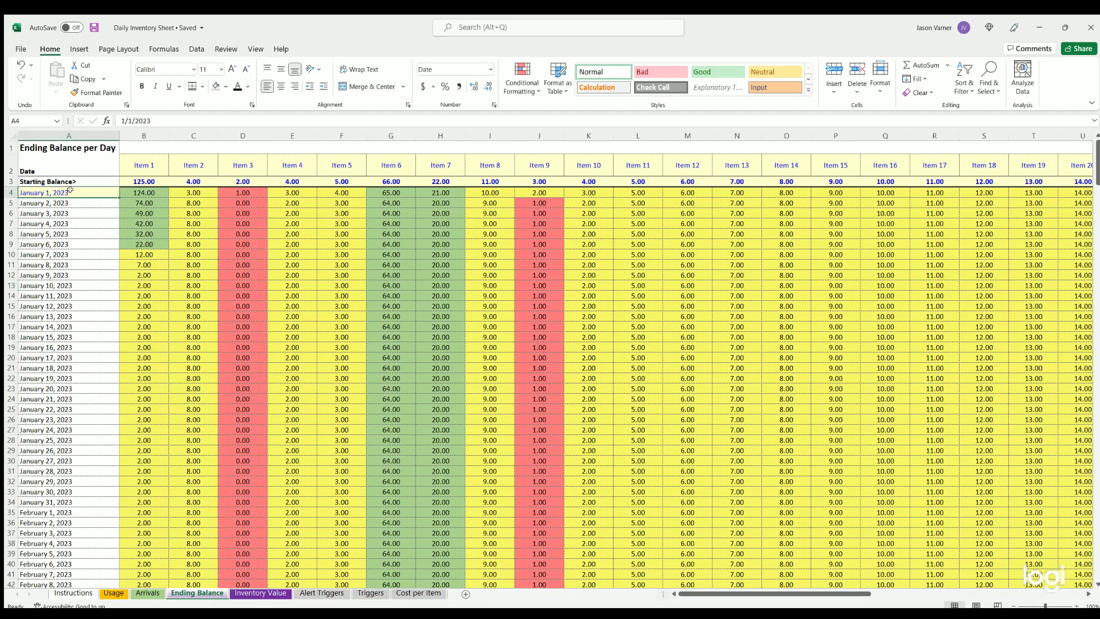
pyautogui.moveTo(143, 178); pyautogui.dragTo(341, 181)
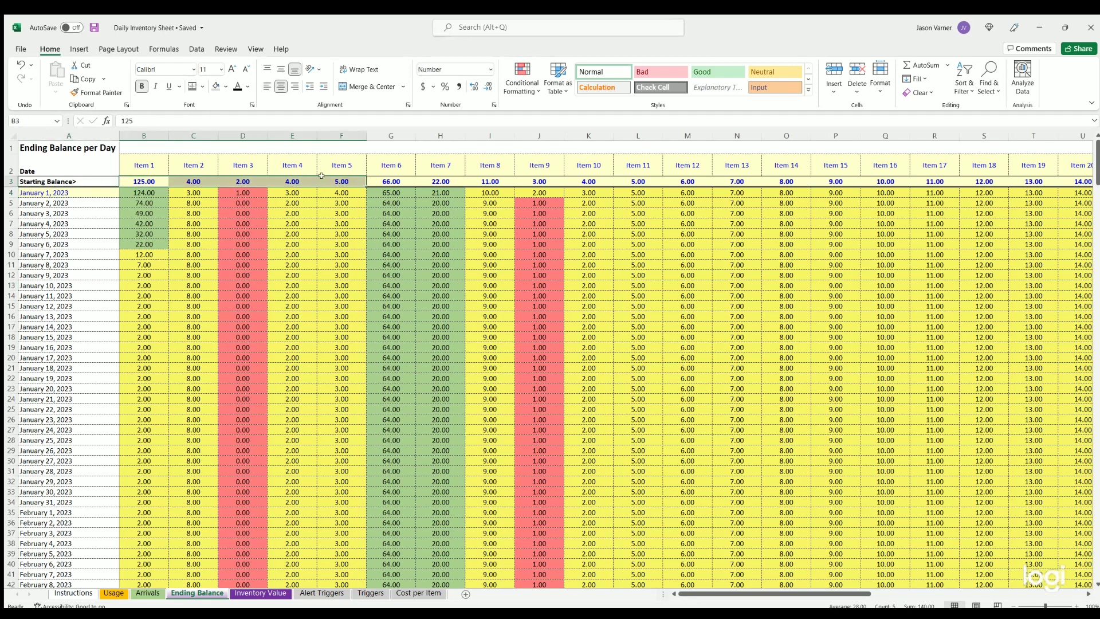
pyautogui.click(49, 192)
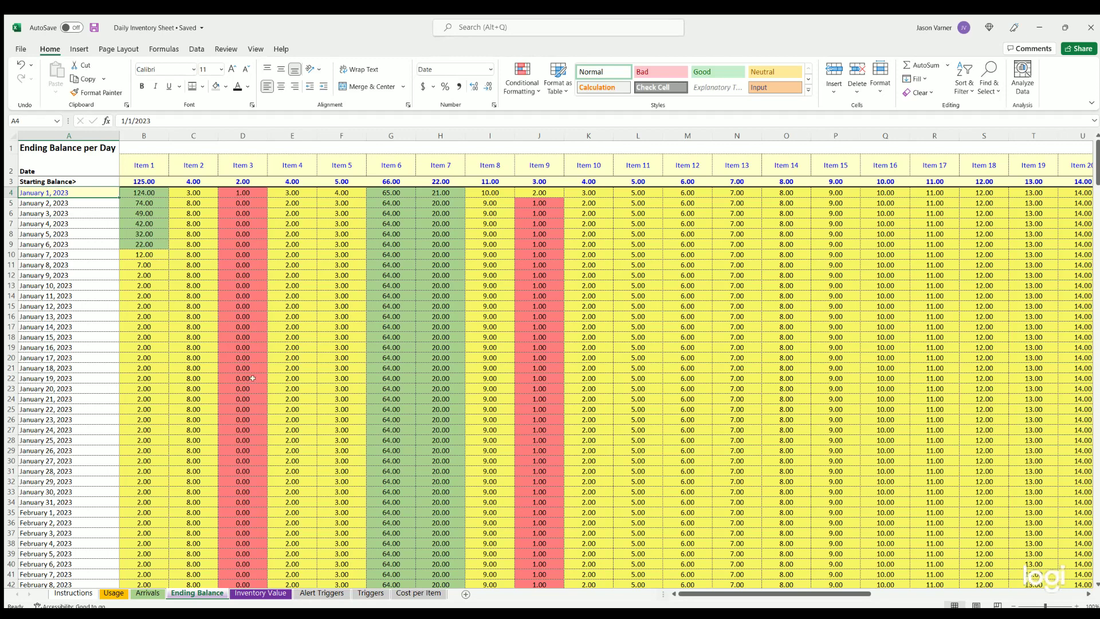
pyautogui.scroll(-15, 201, 425)
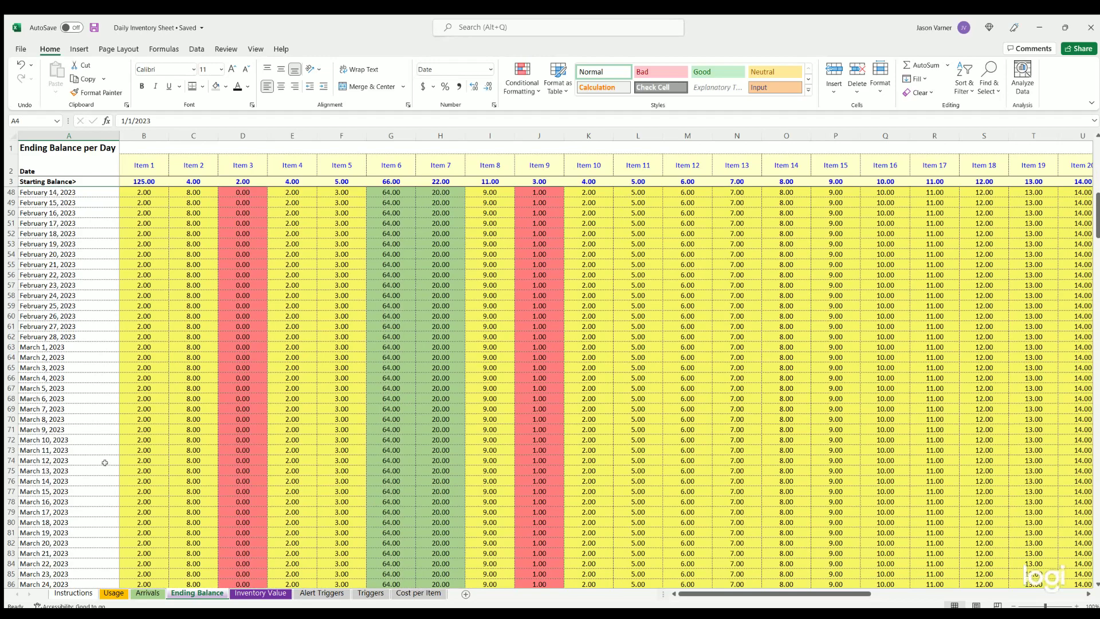
pyautogui.scroll(-20, 103, 457)
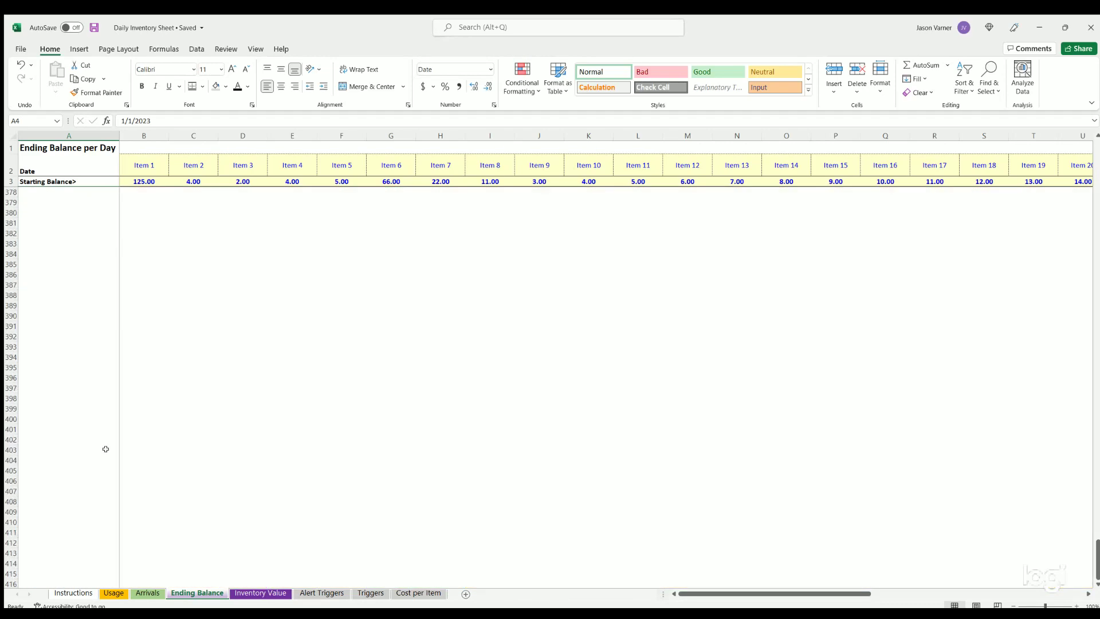
pyautogui.scroll(11, 80, 421)
pyautogui.click(71, 429)
pyautogui.moveTo(132, 427); pyautogui.dragTo(688, 430)
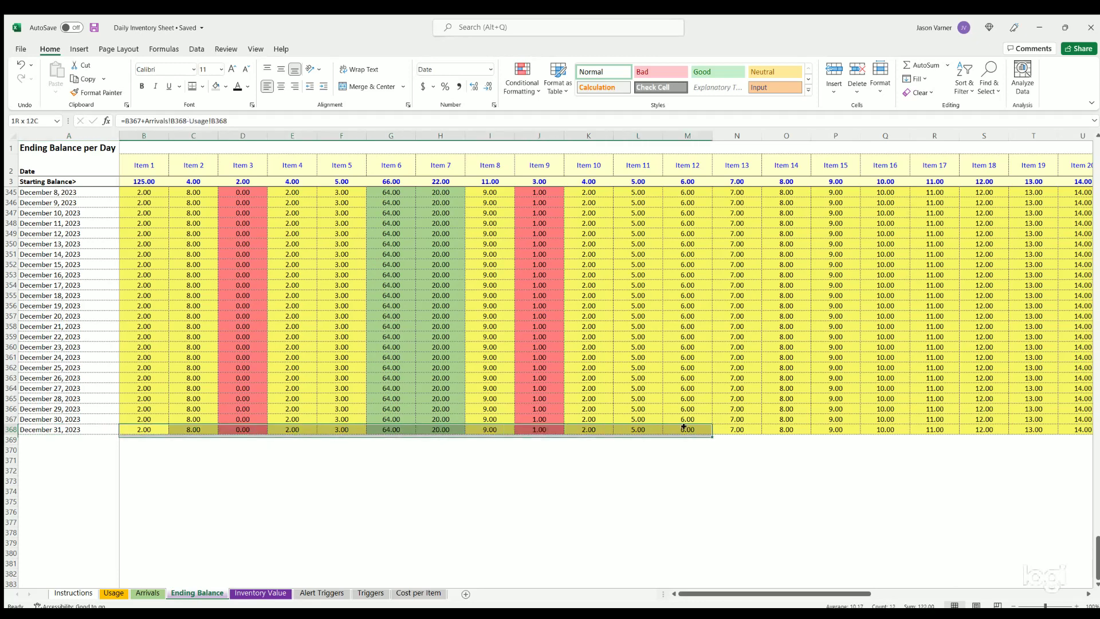
pyautogui.click(139, 180)
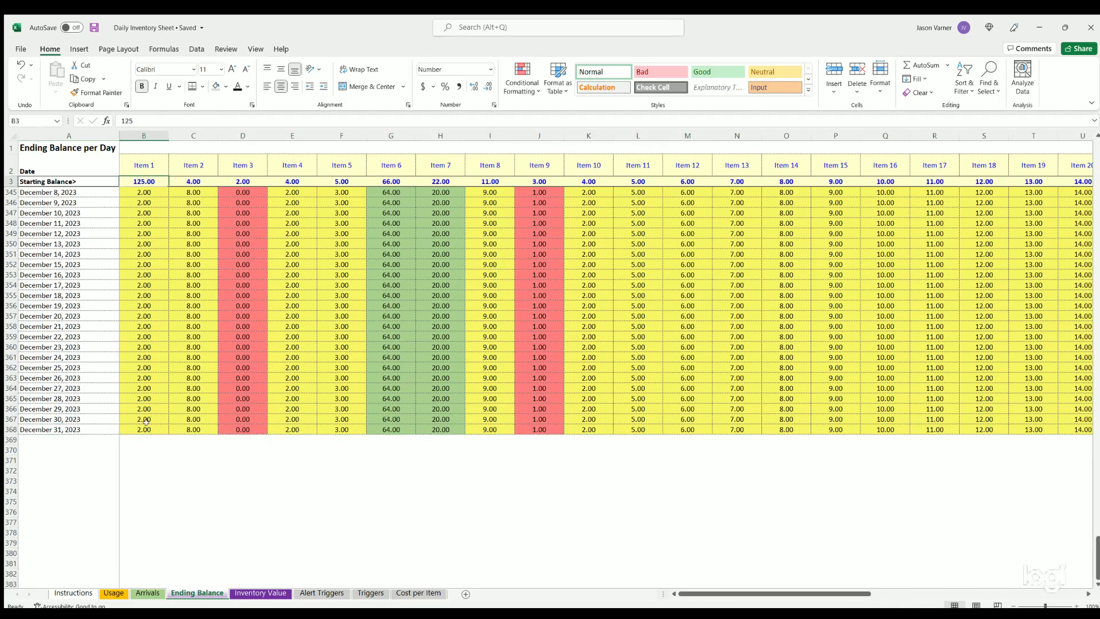
pyautogui.moveTo(146, 421); pyautogui.dragTo(1022, 430)
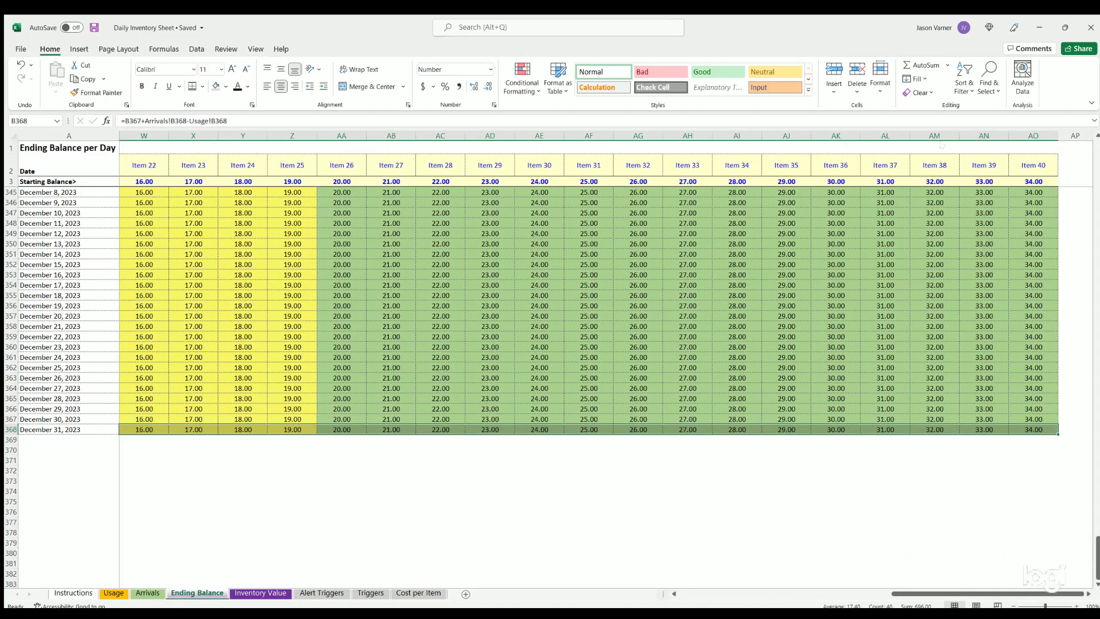
pyautogui.hotkey('ctrl', 'c')
pyautogui.moveTo(986, 593); pyautogui.dragTo(774, 594)
pyautogui.scroll(18, 179, 375)
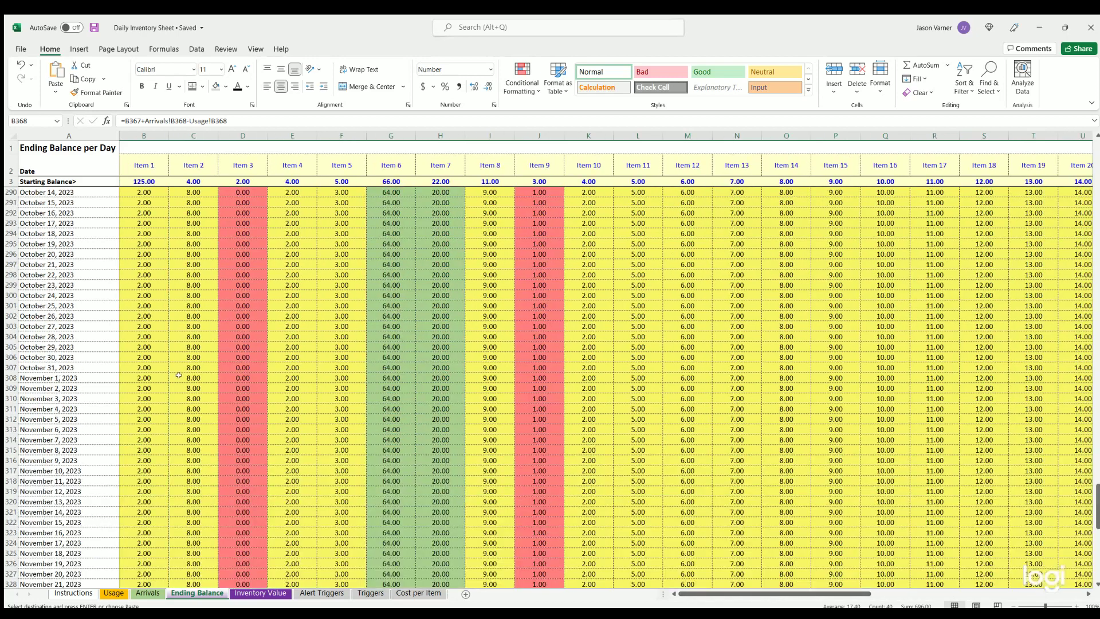
pyautogui.scroll(15, 179, 376)
pyautogui.click(143, 181)
pyautogui.hotkey('ctrl', 'v')
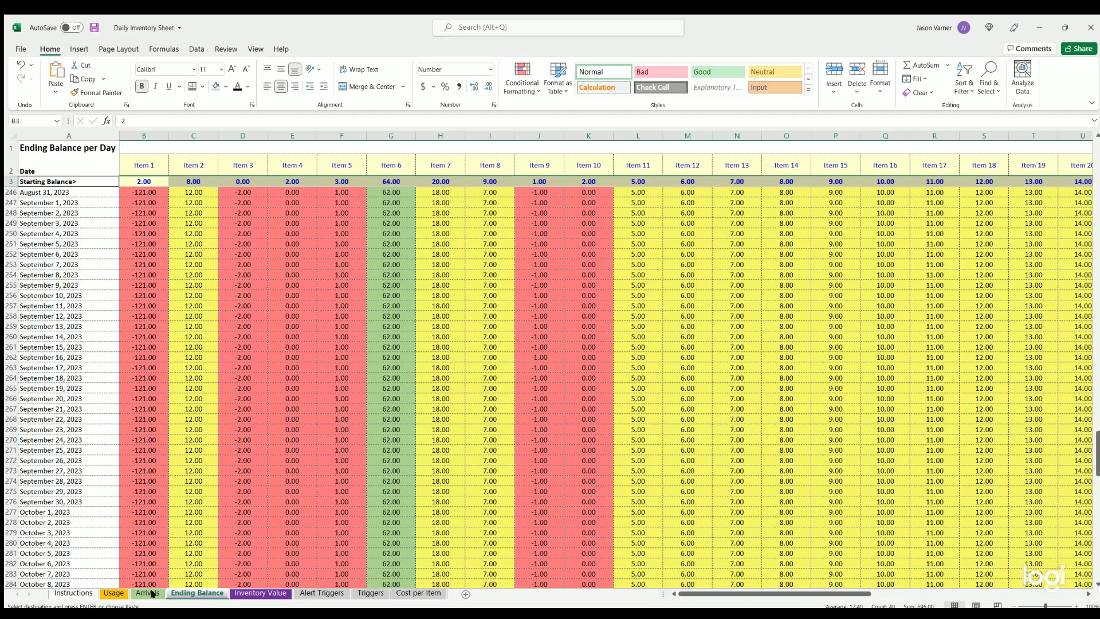
pyautogui.click(117, 594)
pyautogui.click(148, 593)
pyautogui.click(197, 594)
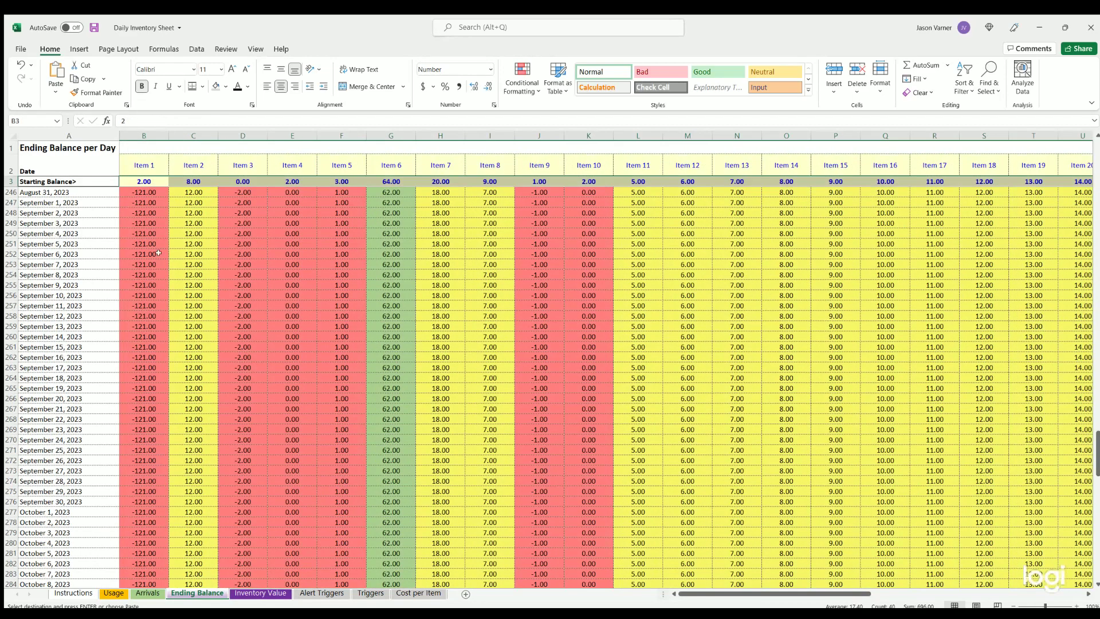
pyautogui.click(20, 63)
pyautogui.click(234, 333)
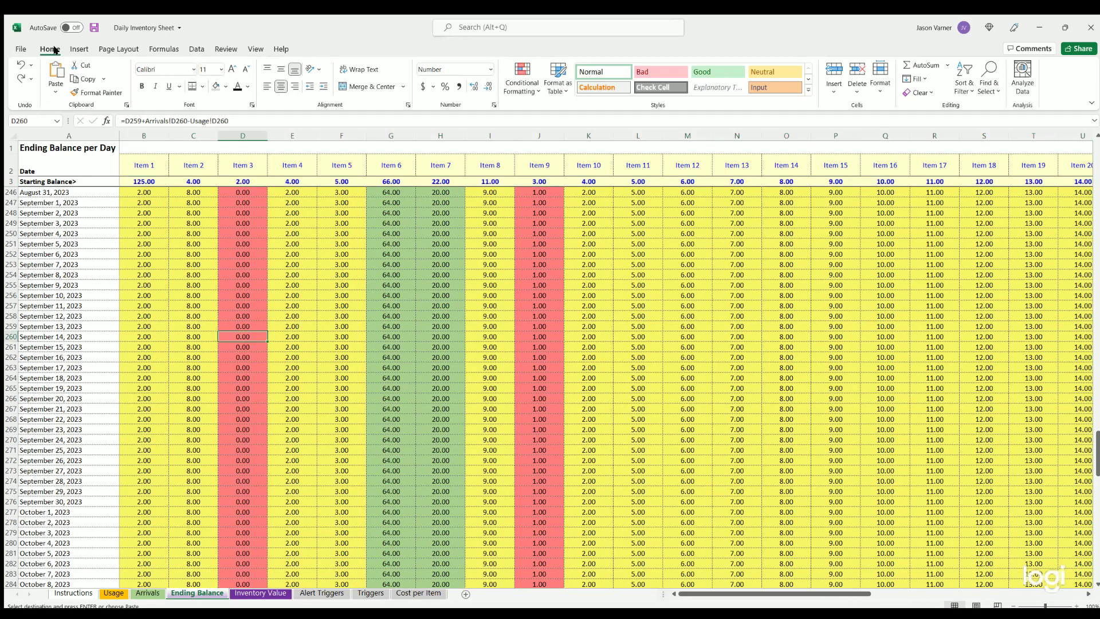
pyautogui.click(93, 27)
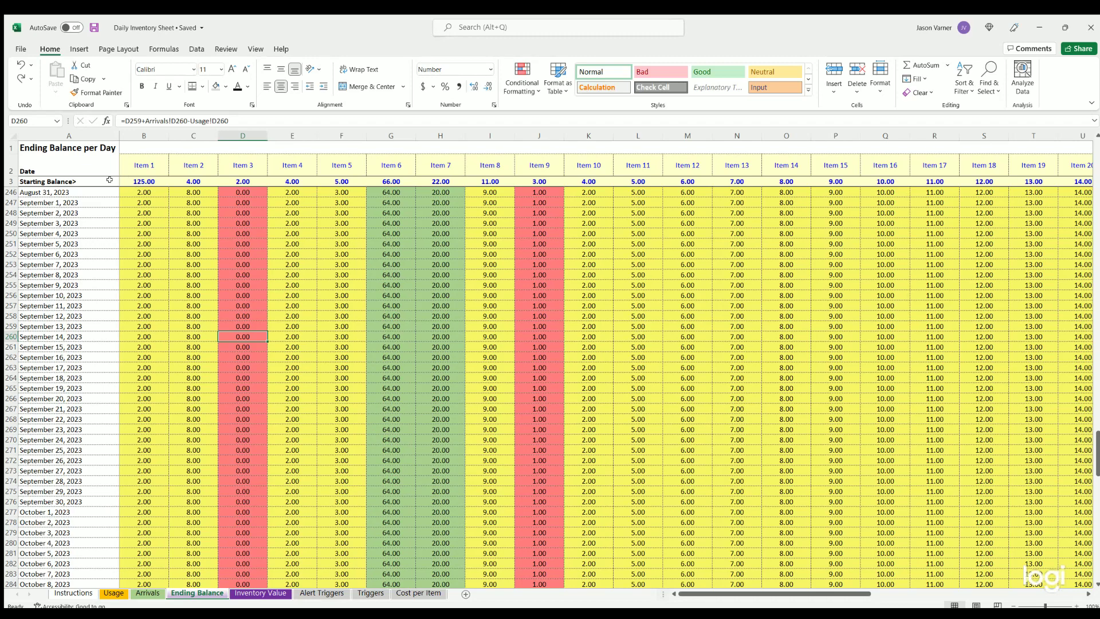
# - Save the workbook, review Items 1–4 starting balances in row 3, then go to Usage
pyautogui.moveTo(61, 179); pyautogui.dragTo(435, 514)
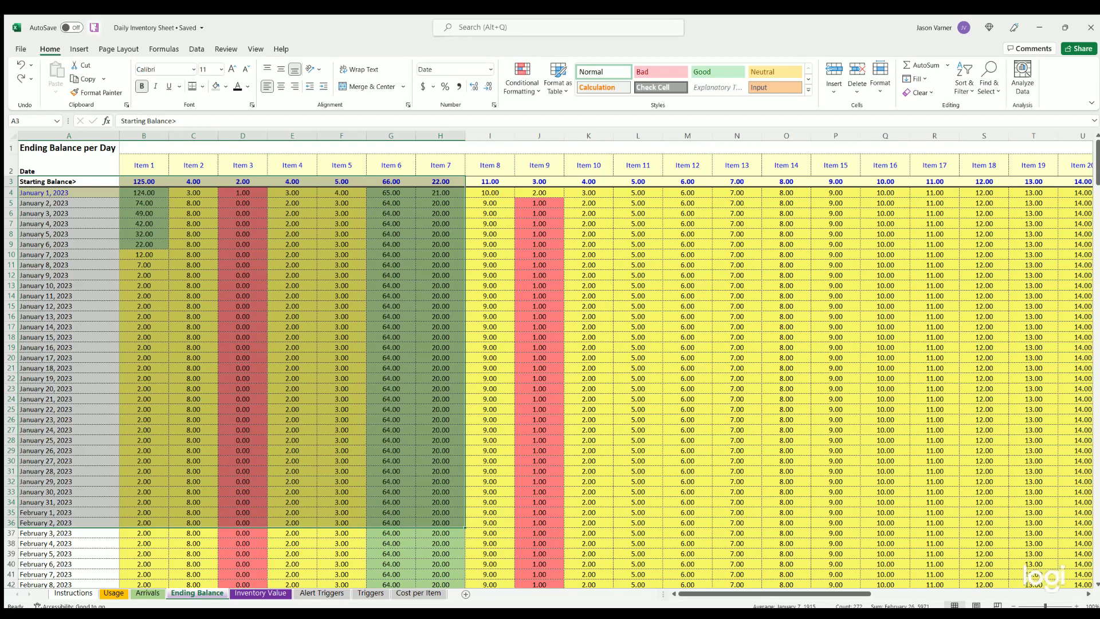
pyautogui.click(94, 27)
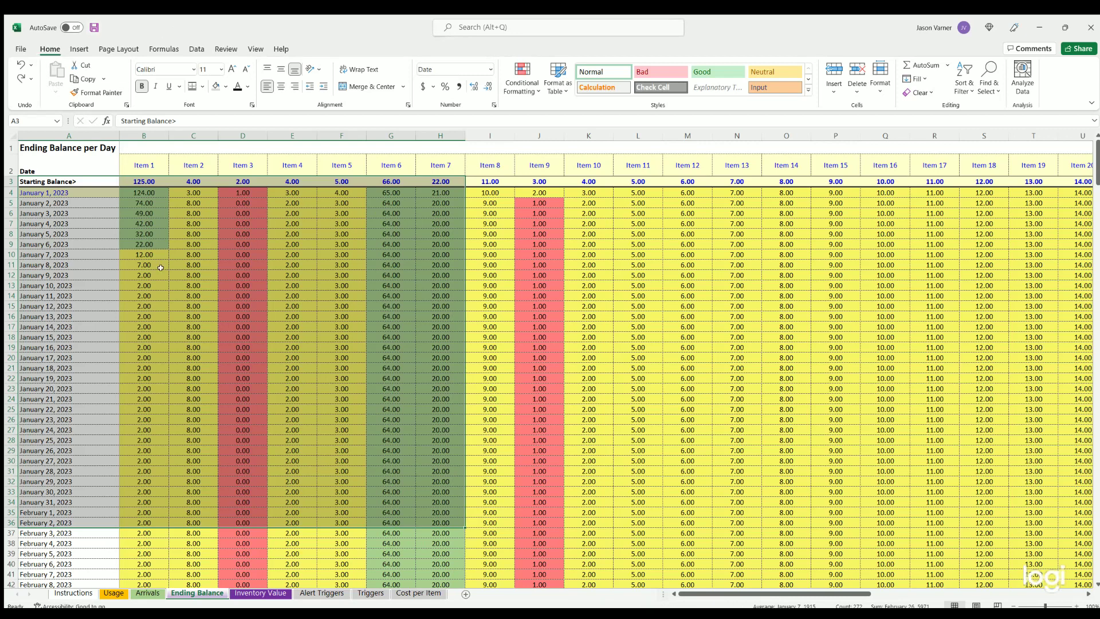
pyautogui.click(134, 421)
pyautogui.moveTo(143, 180); pyautogui.dragTo(328, 179)
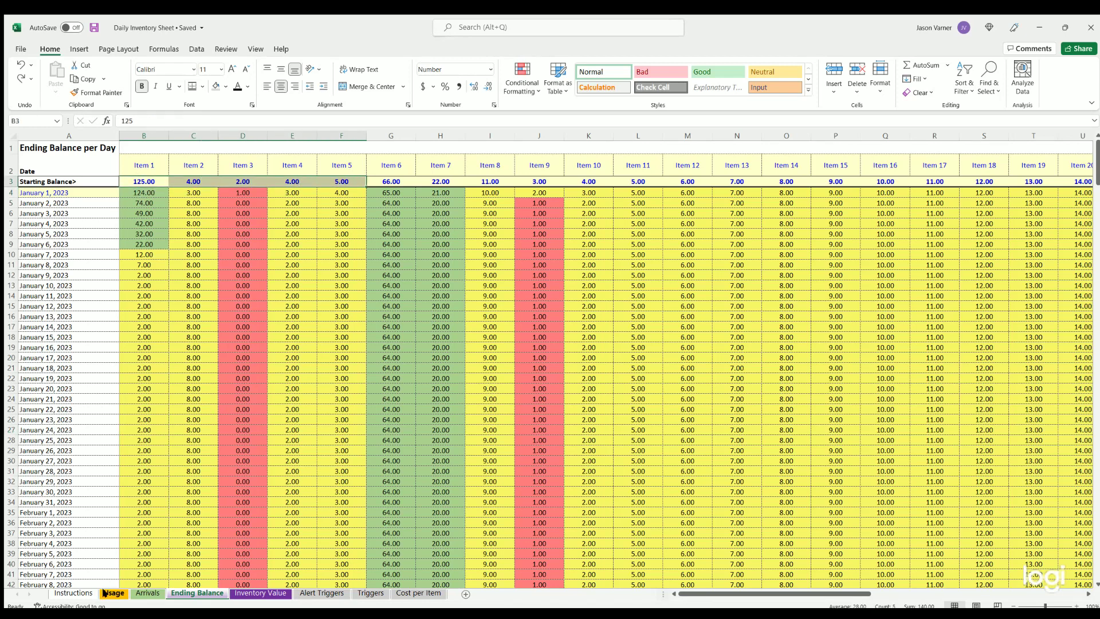
pyautogui.moveTo(140, 178); pyautogui.dragTo(288, 178)
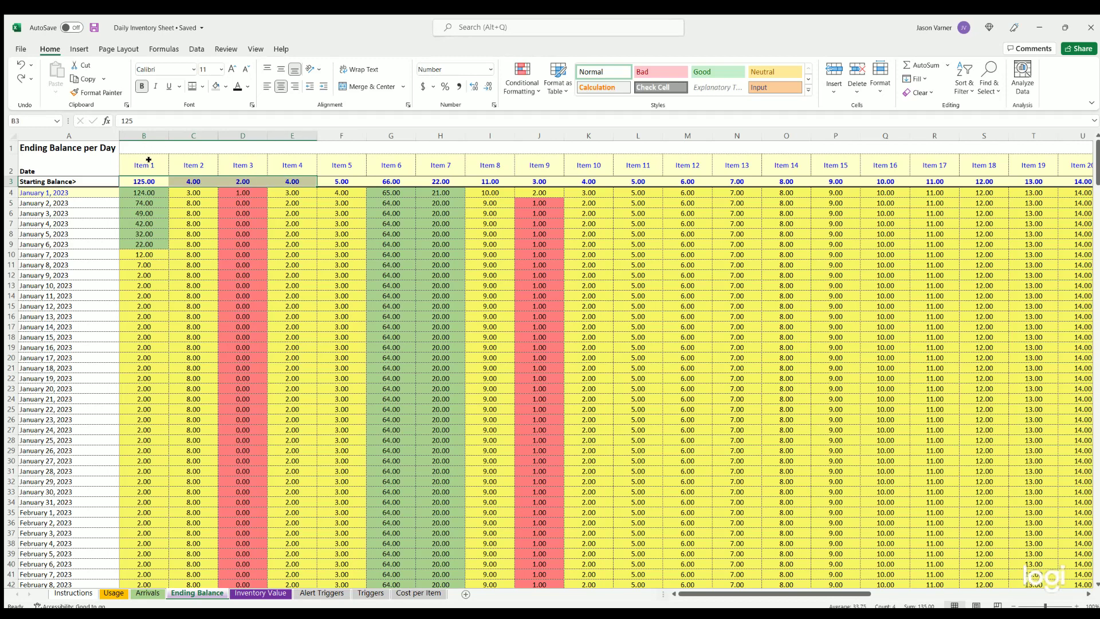
pyautogui.click(112, 594)
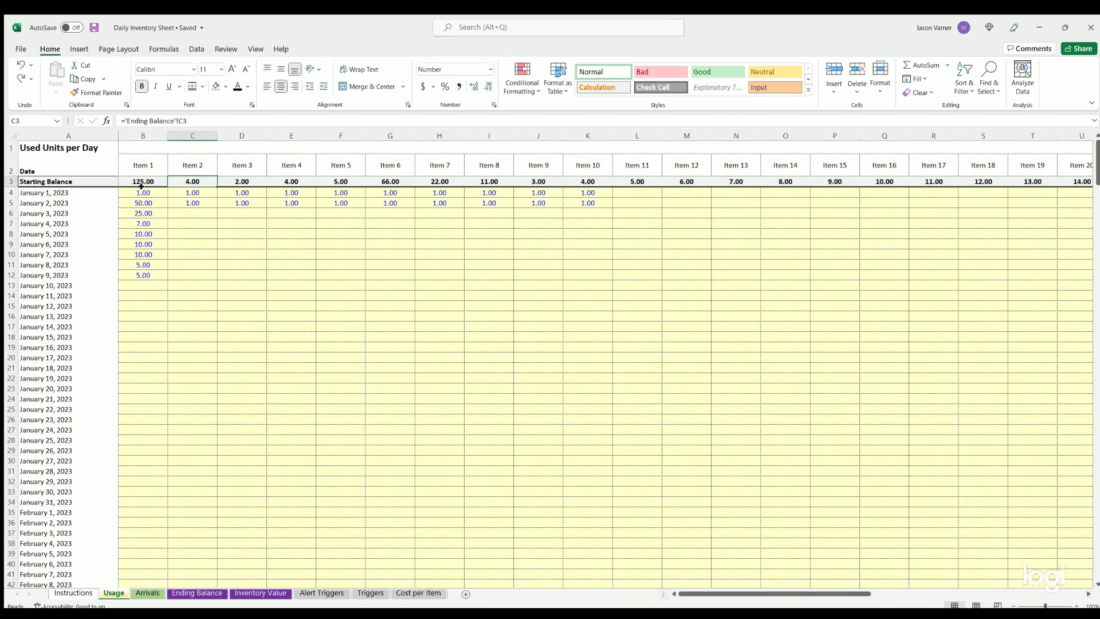
# - Highlight the daily usage entries for Items 1 to 5 on the Usage sheet
pyautogui.moveTo(144, 193); pyautogui.dragTo(610, 265)
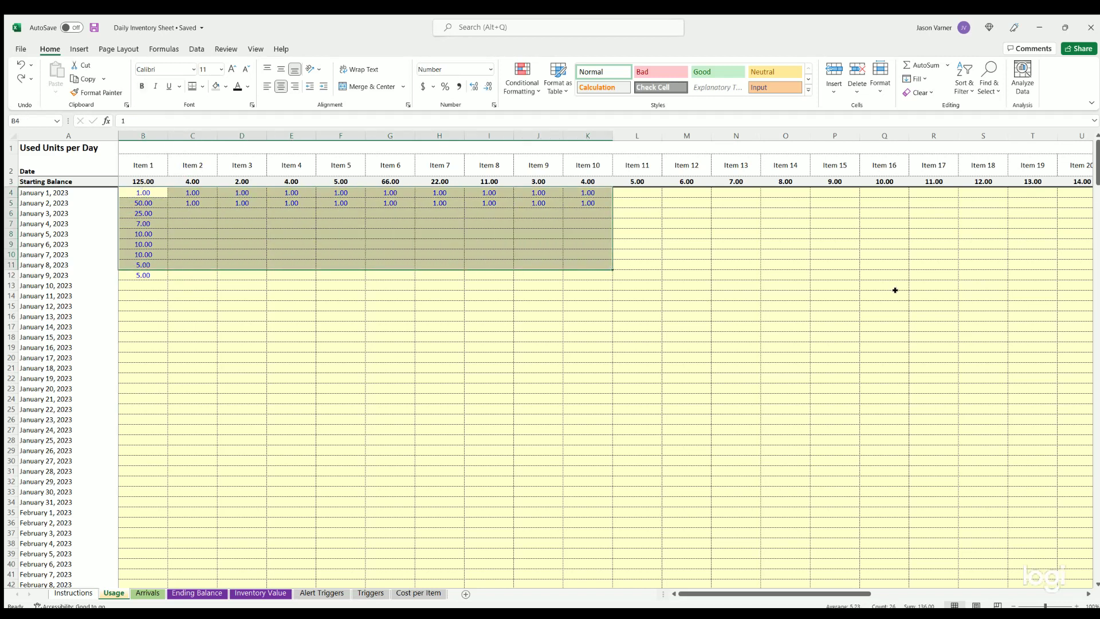
pyautogui.click(192, 203)
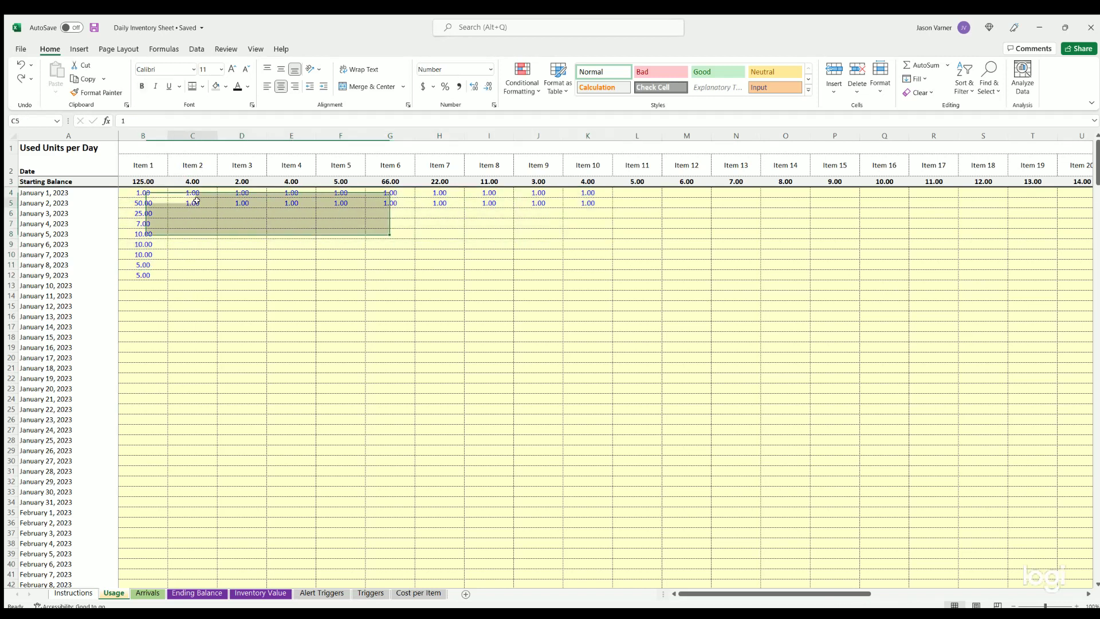
pyautogui.click(143, 190)
pyautogui.click(291, 244)
pyautogui.moveTo(139, 195); pyautogui.dragTo(354, 297)
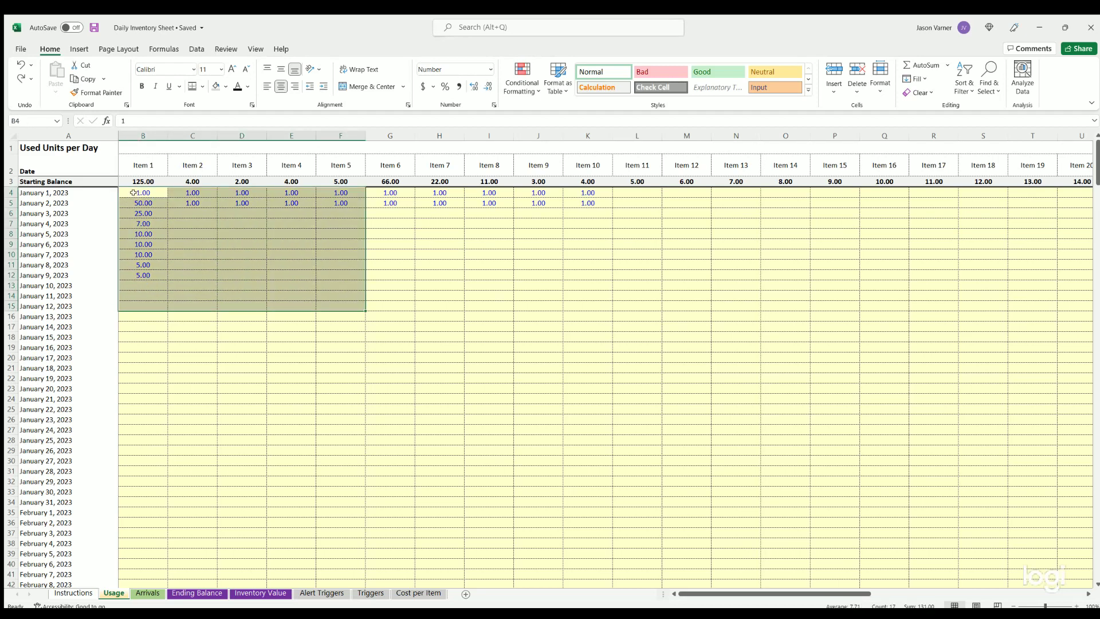
# - On the Arrivals sheet, review the daily arrivals entry area for Items 1 to 7
pyautogui.click(147, 592)
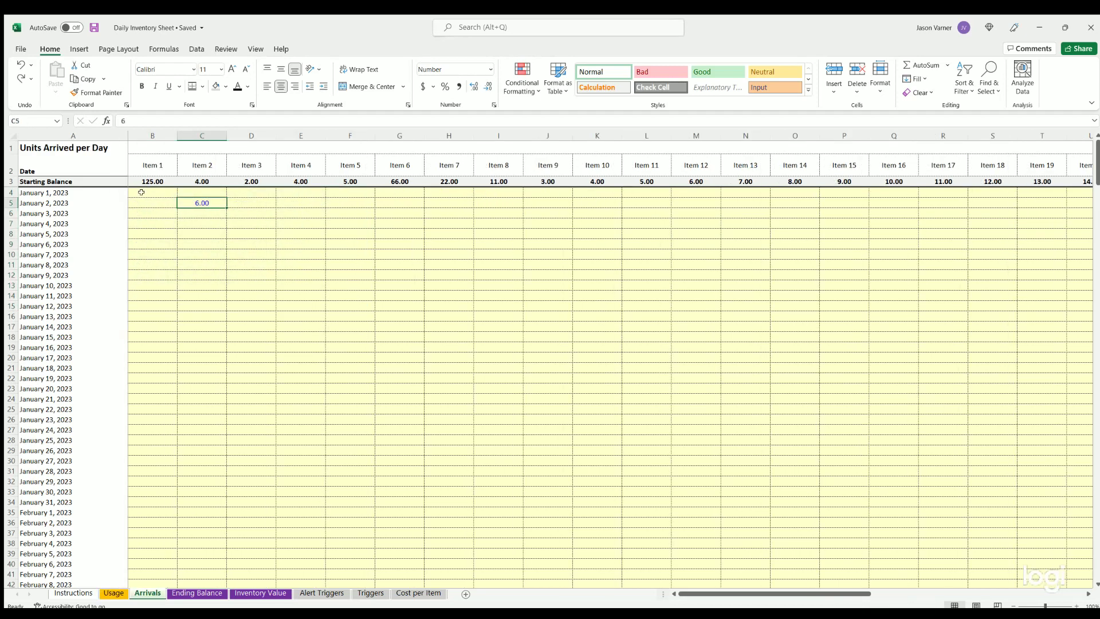
pyautogui.moveTo(141, 191); pyautogui.dragTo(598, 328)
pyautogui.click(211, 201)
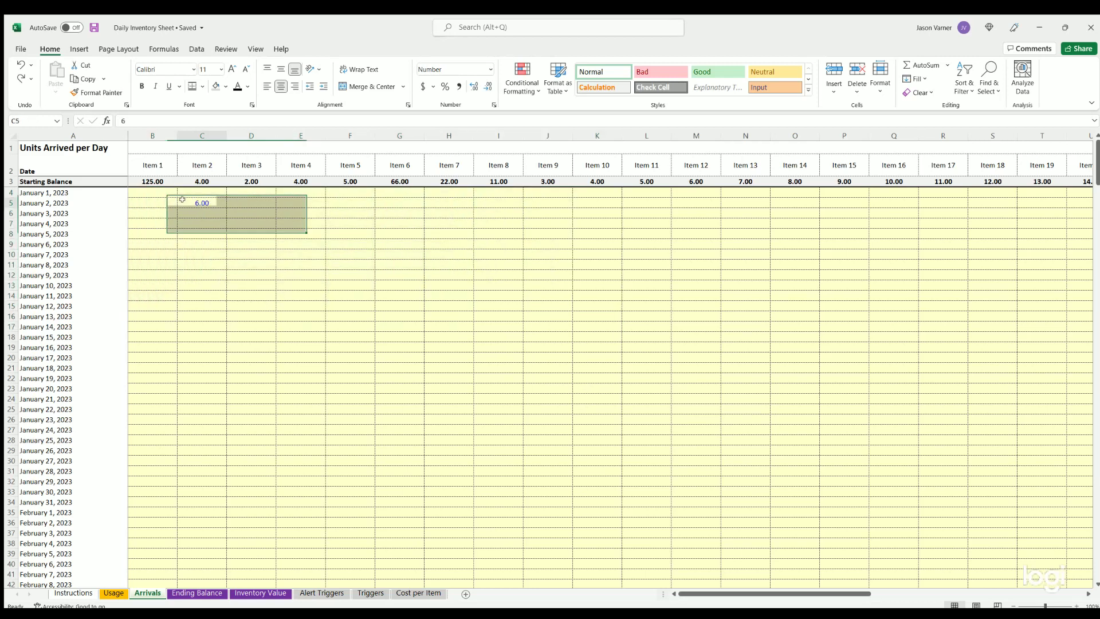
pyautogui.press('Left')
pyautogui.click(193, 200)
pyautogui.click(245, 210)
pyautogui.moveTo(152, 192); pyautogui.dragTo(458, 254)
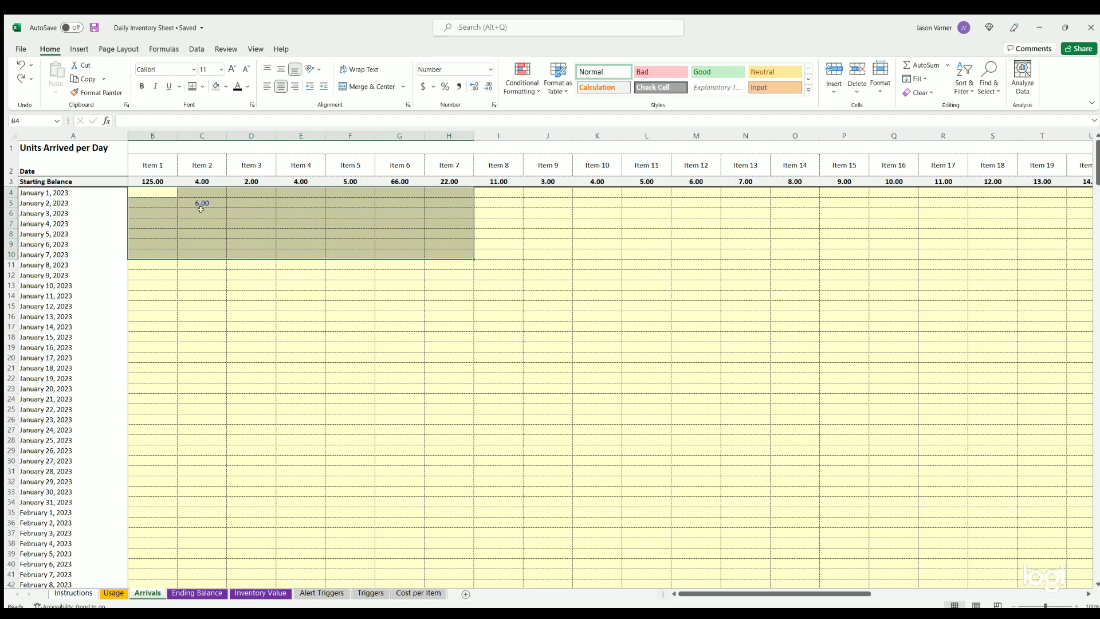
pyautogui.click(205, 202)
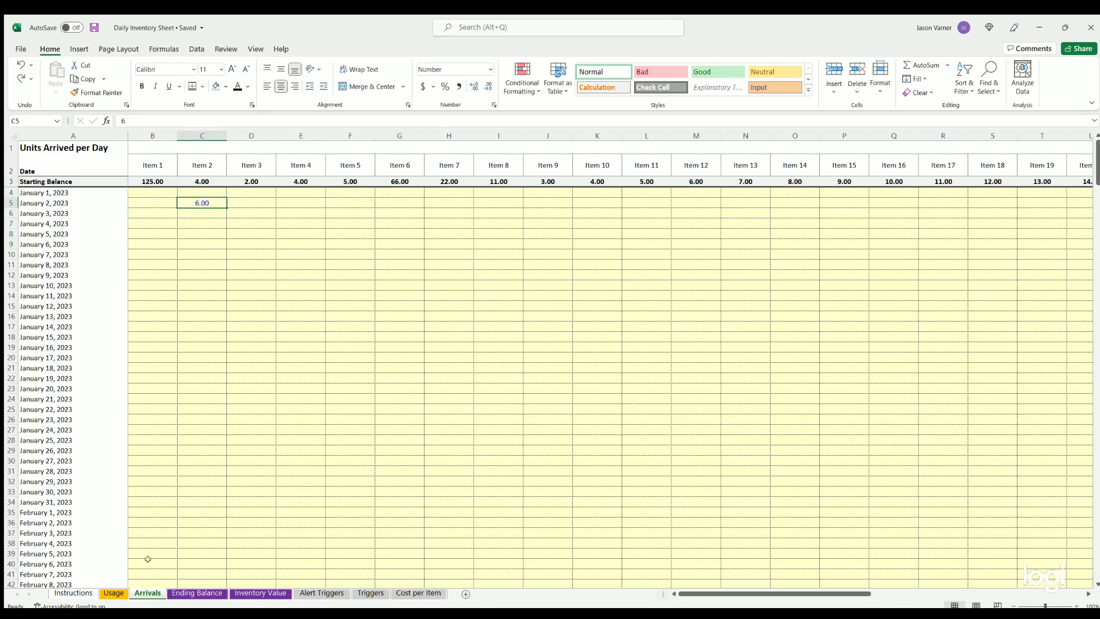
# - Enter 6 units arrived for Item 2 on January 1 in cell C4
pyautogui.click(207, 193)
pyautogui.write('6')
pyautogui.press('Return')
# - Check Item 2's updated balances and the C4 and C5 balance formulas on Ending Balance
pyautogui.click(187, 594)
pyautogui.click(191, 175)
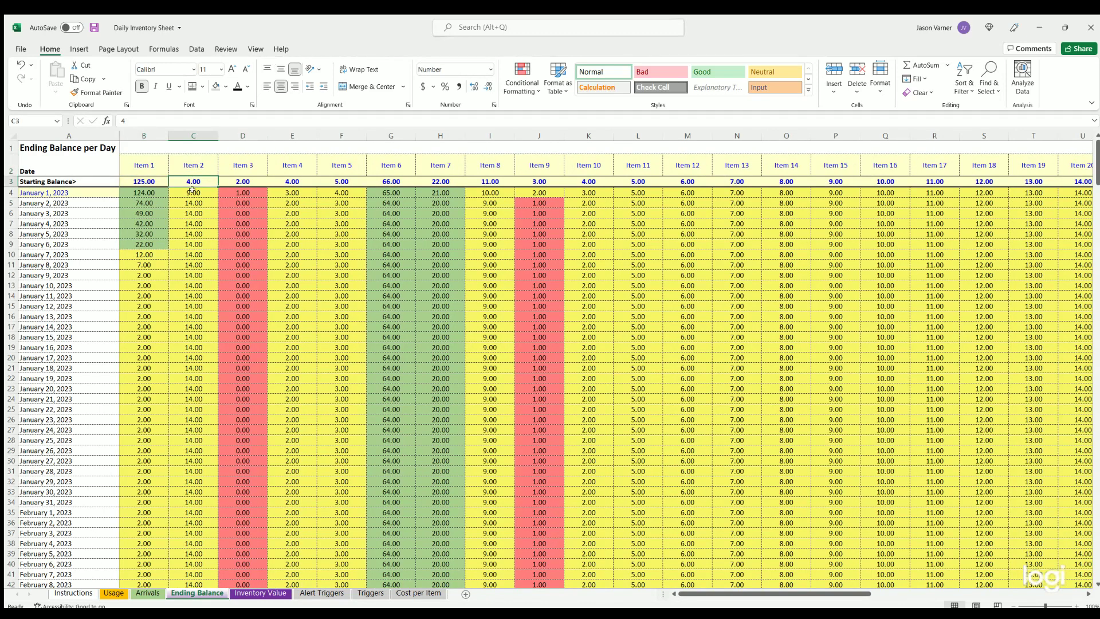
pyautogui.click(150, 593)
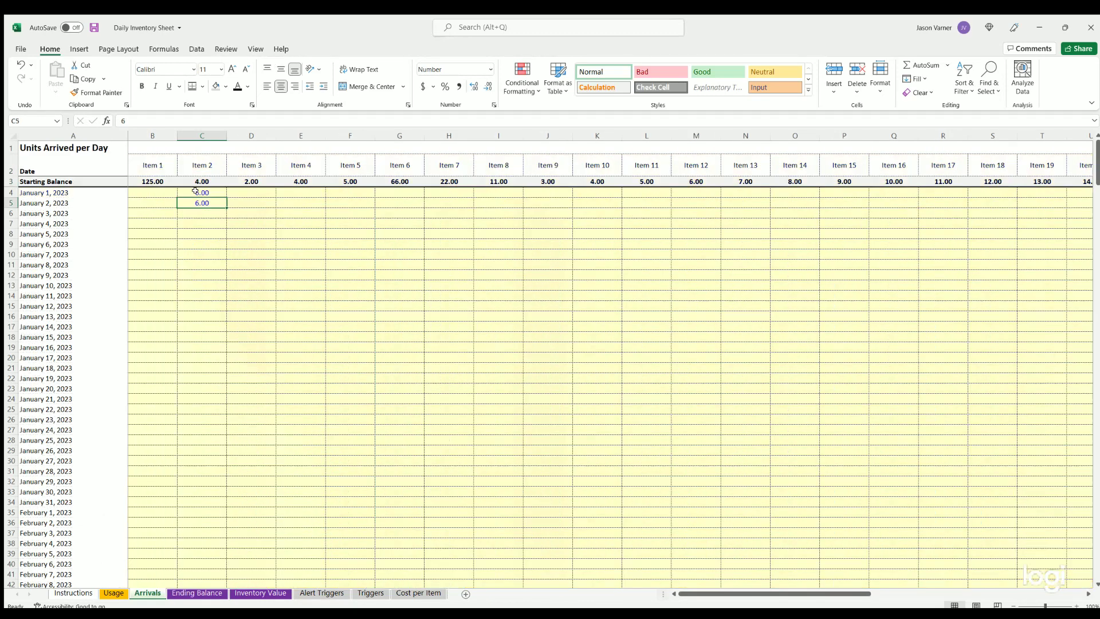
pyautogui.click(196, 594)
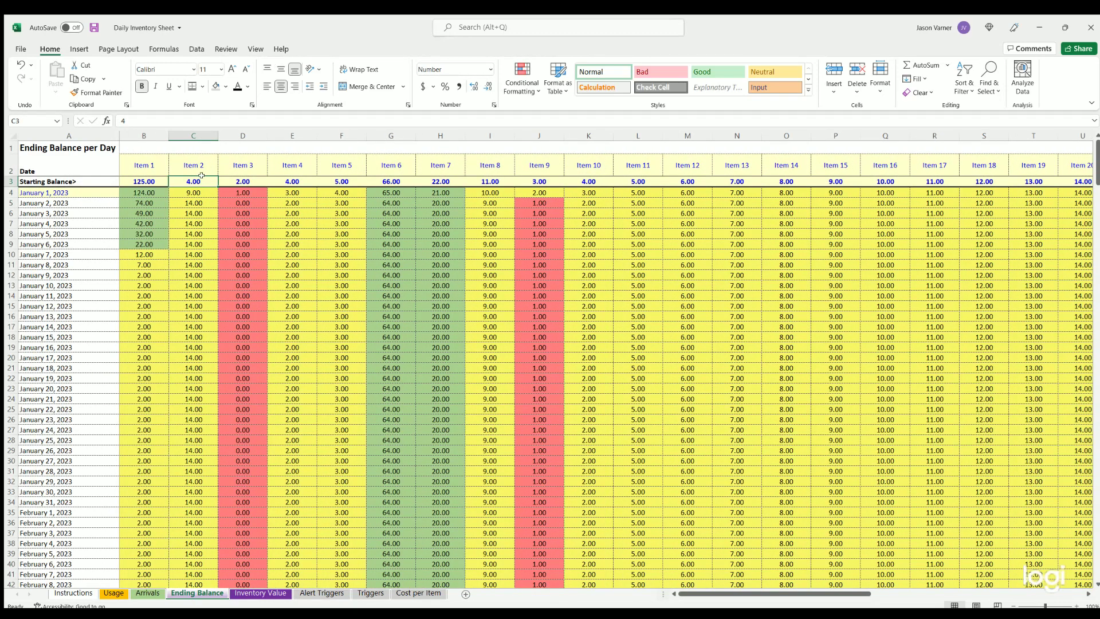
pyautogui.click(113, 593)
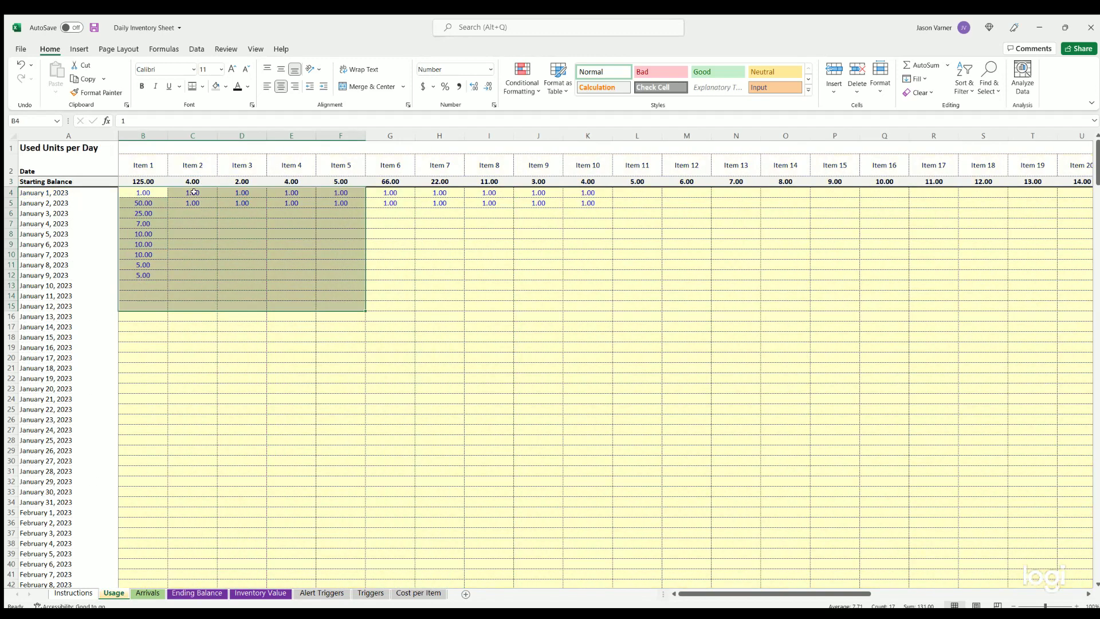
pyautogui.click(196, 593)
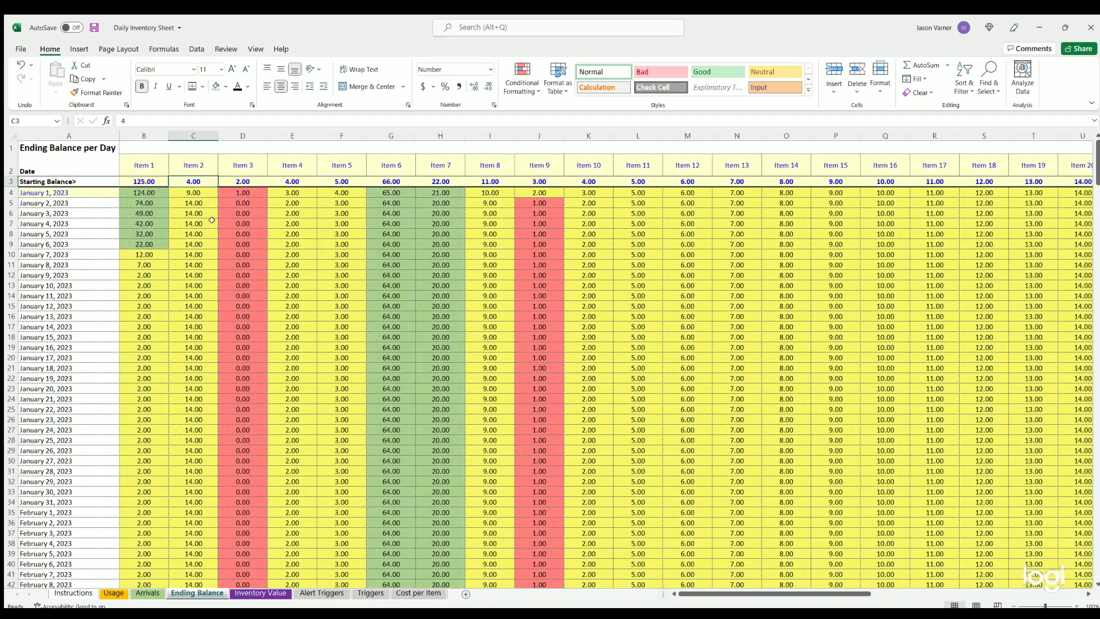
pyautogui.click(193, 193)
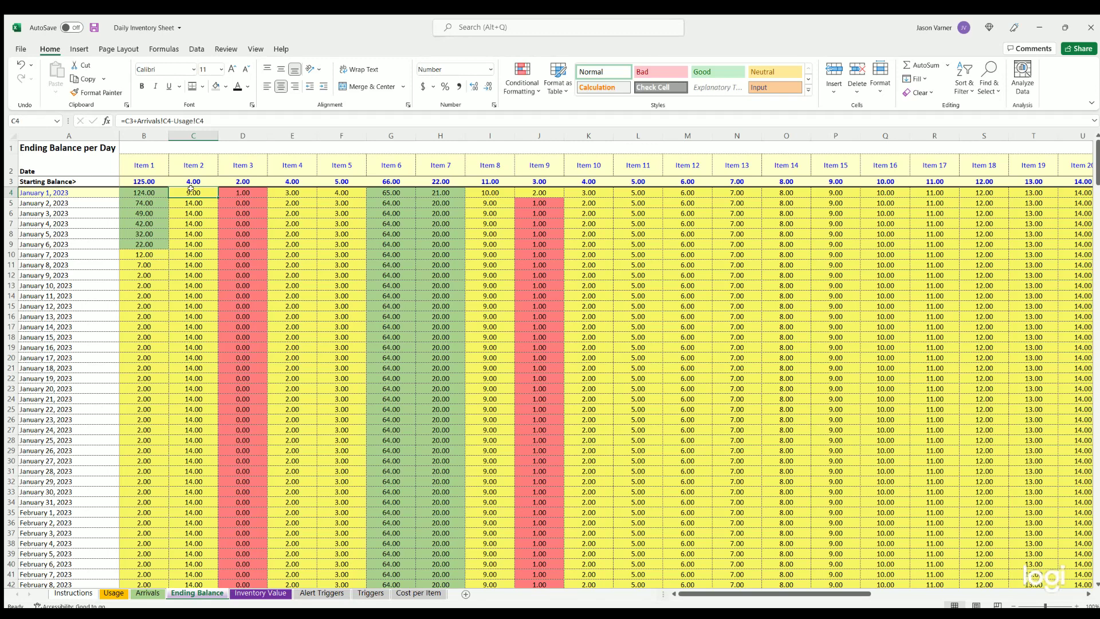
pyautogui.click(193, 201)
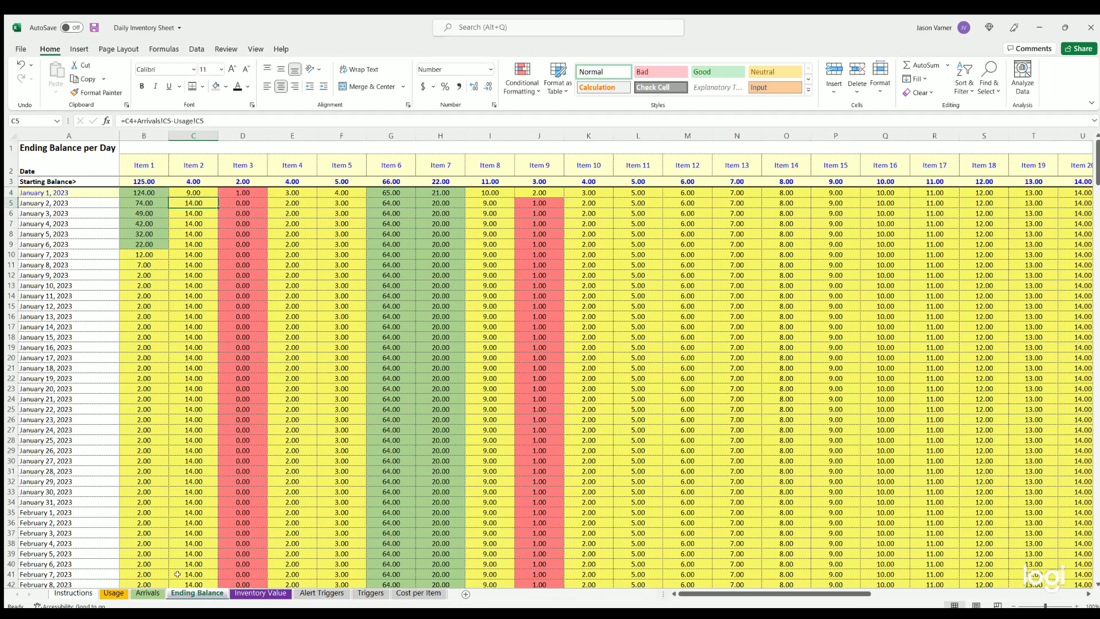
# - Cross-check the Usage, Arrivals and Ending Balance sheets and review the balance table
pyautogui.click(114, 593)
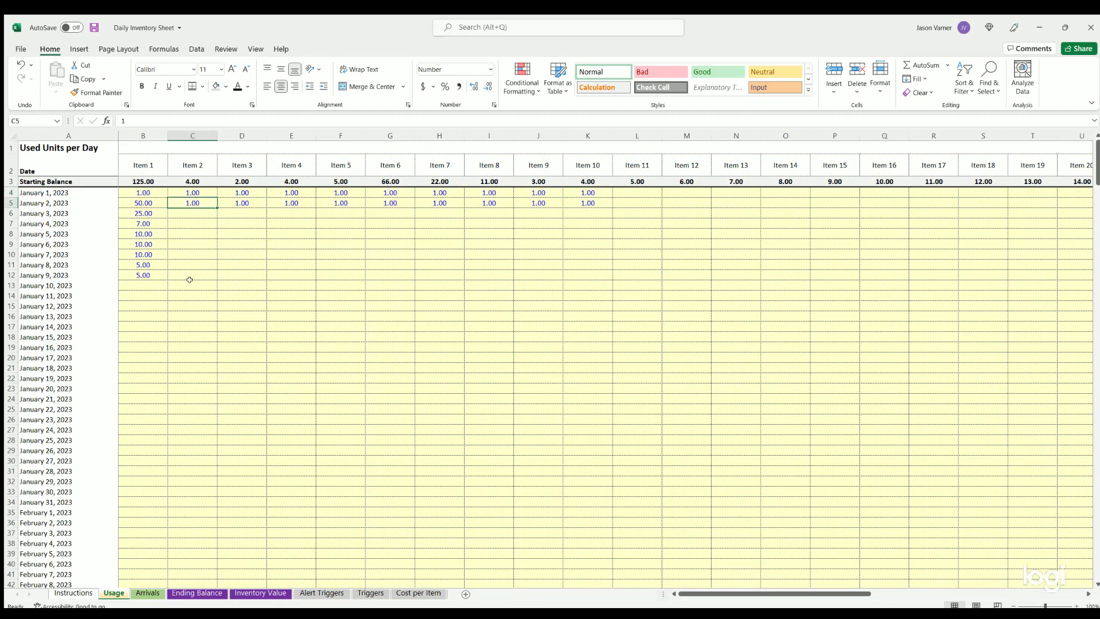
pyautogui.click(148, 593)
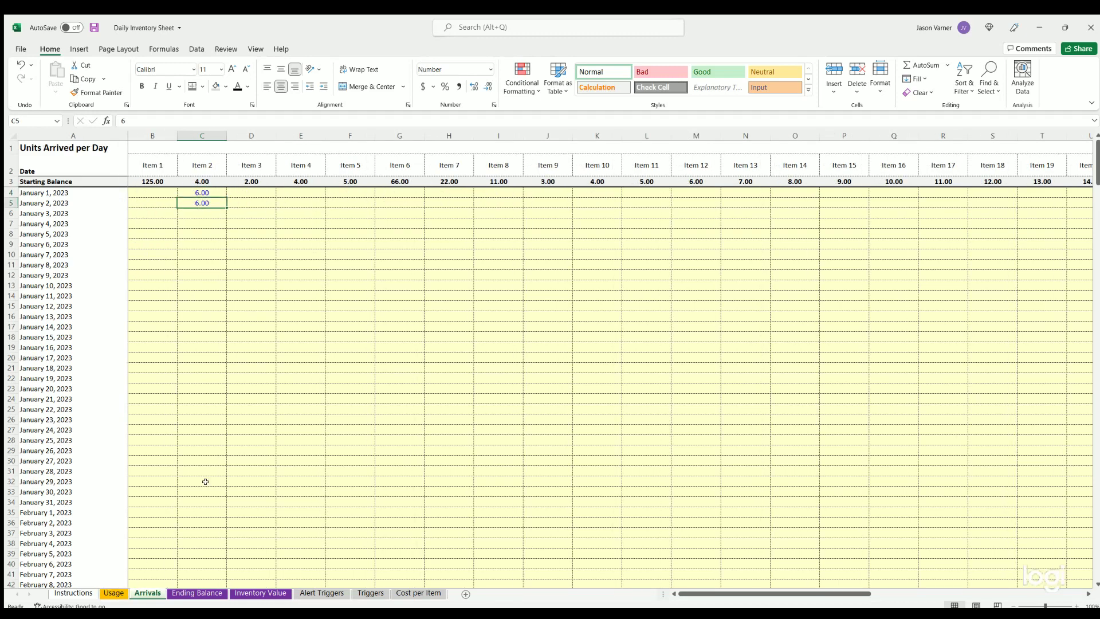
pyautogui.click(189, 593)
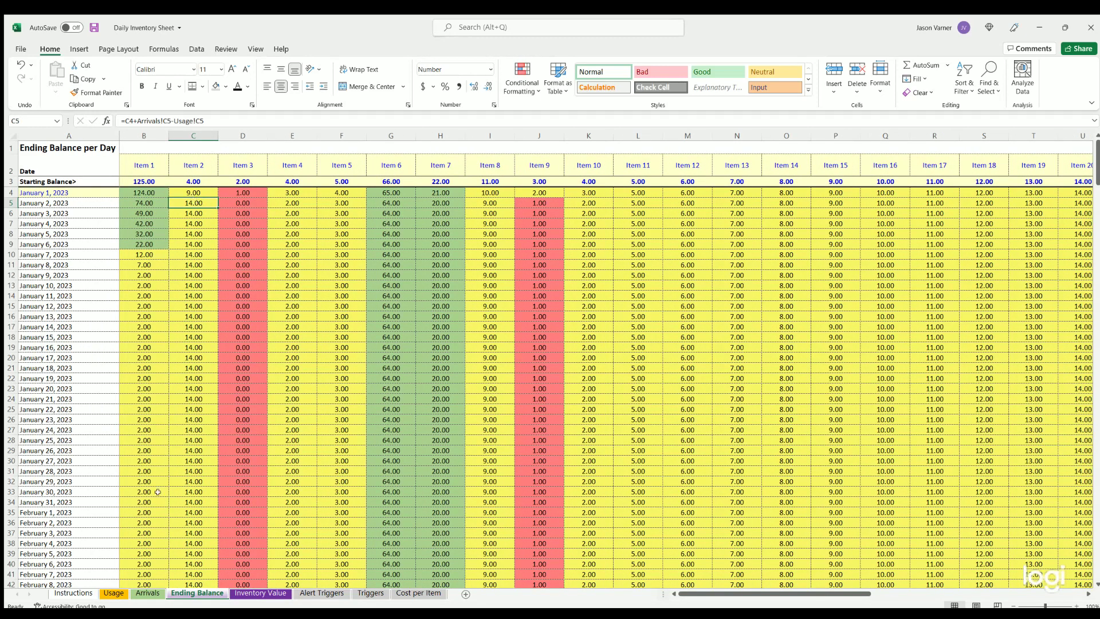
pyautogui.click(148, 593)
pyautogui.click(197, 593)
pyautogui.moveTo(123, 192); pyautogui.dragTo(739, 481)
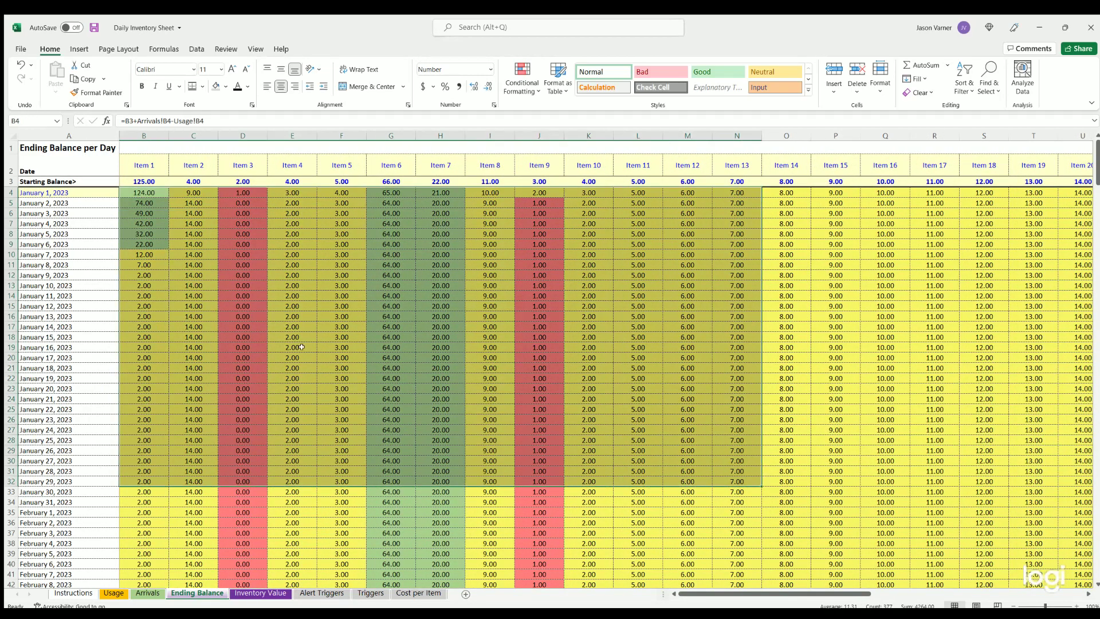
pyautogui.scroll(-20, 270, 457)
pyautogui.scroll(20, 270, 457)
pyautogui.click(74, 591)
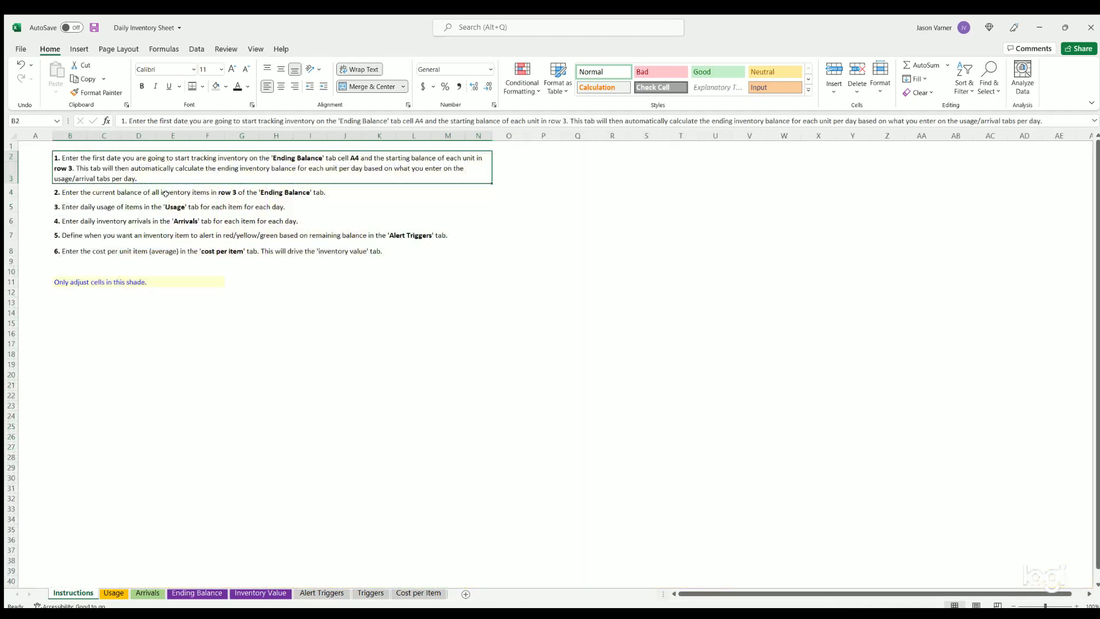
pyautogui.click(71, 189)
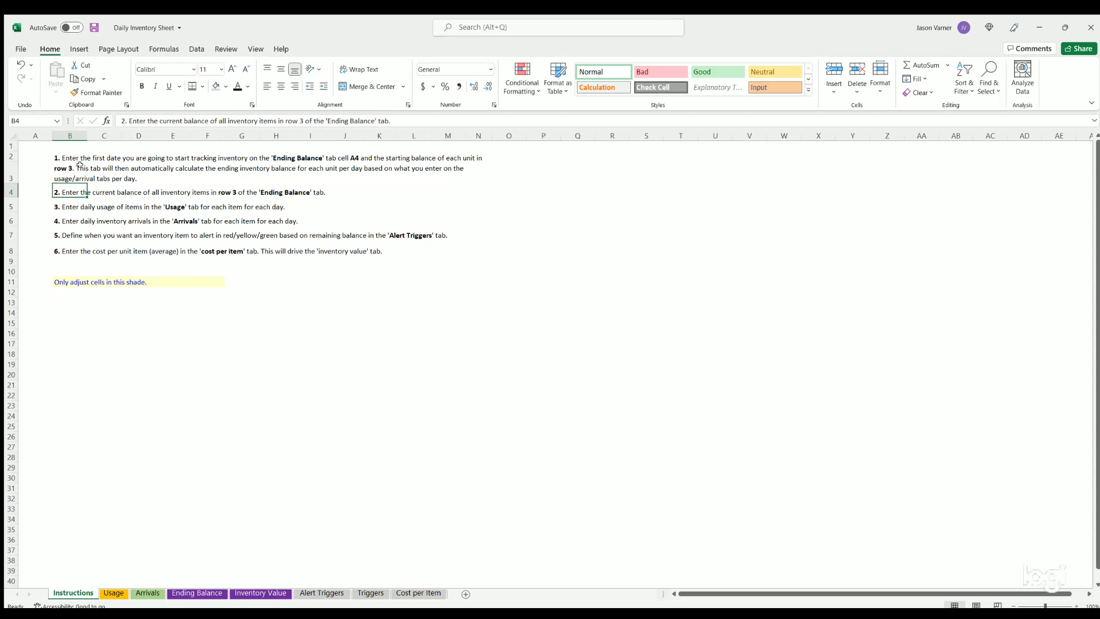
pyautogui.press('Down')
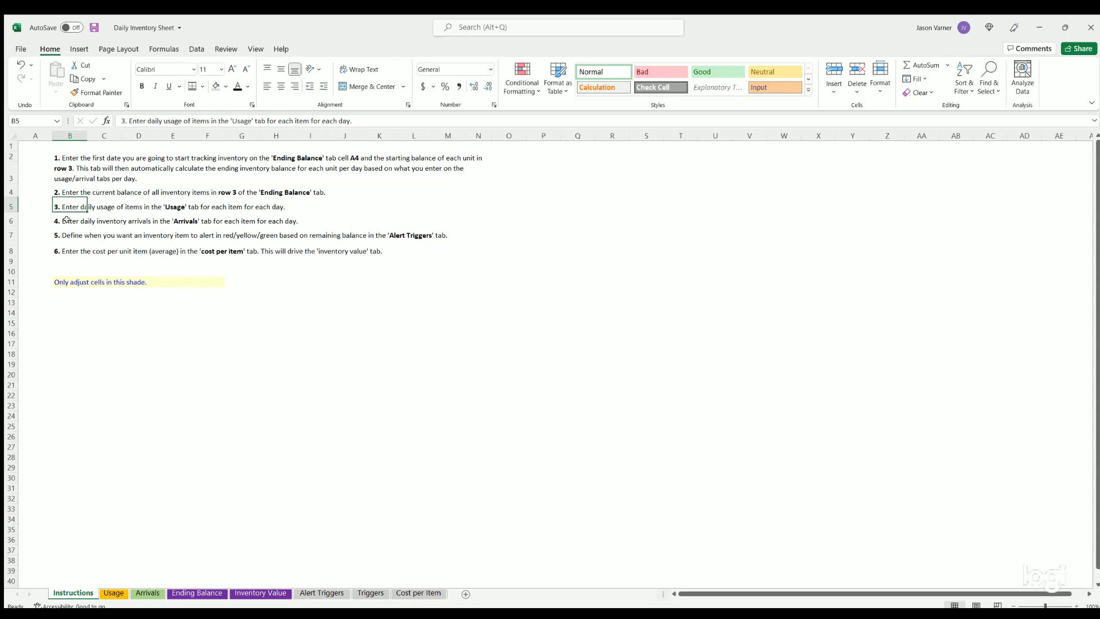
pyautogui.press('Down')
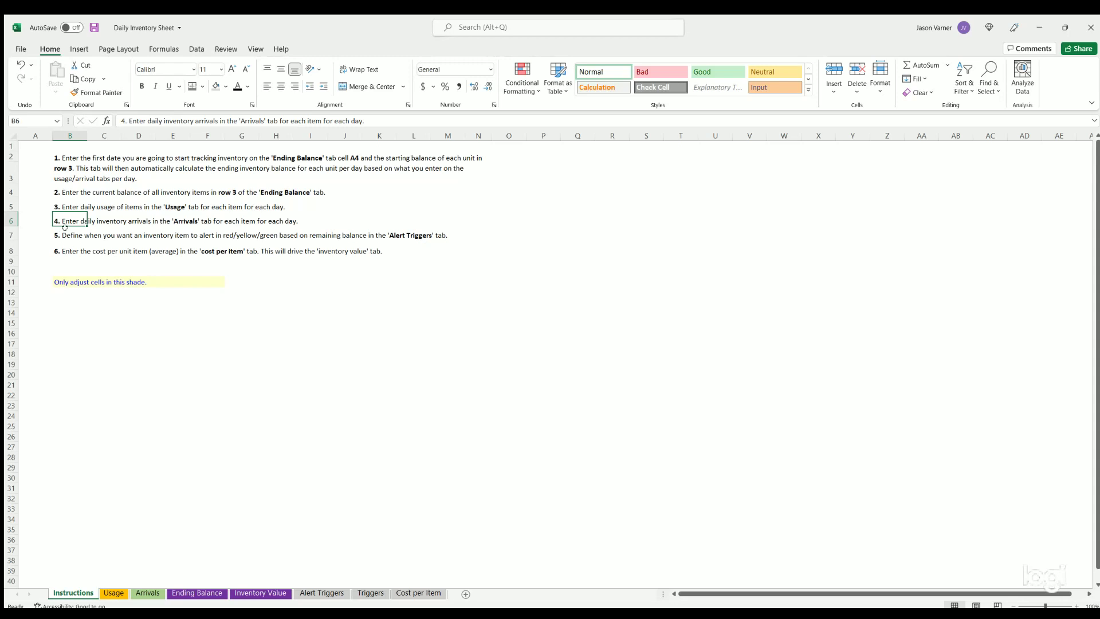
pyautogui.press('Down')
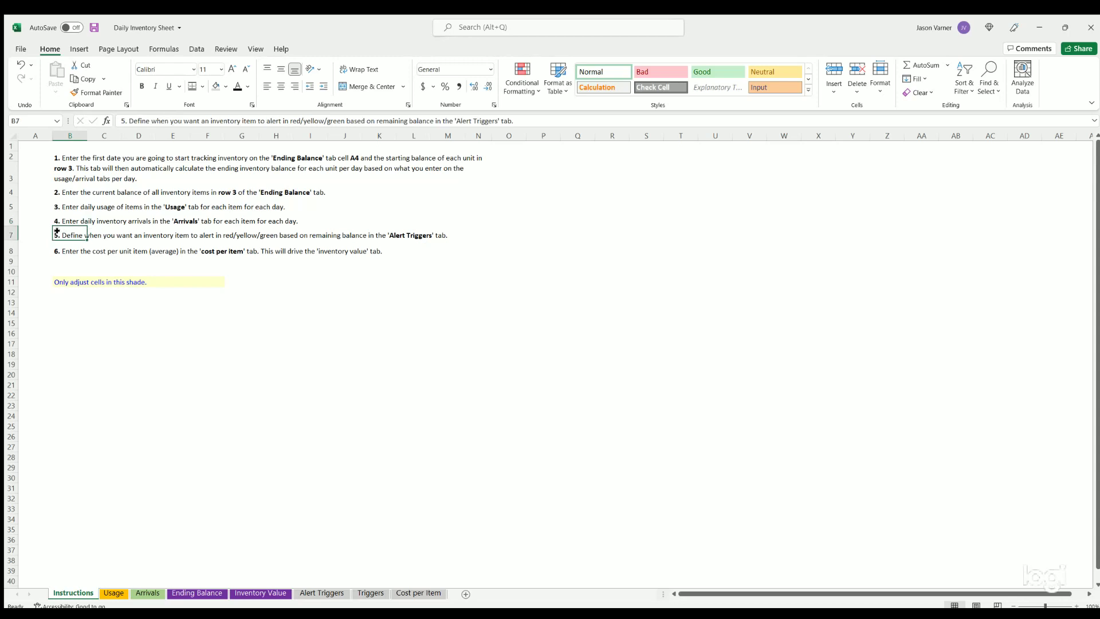
pyautogui.click(198, 593)
pyautogui.click(143, 197)
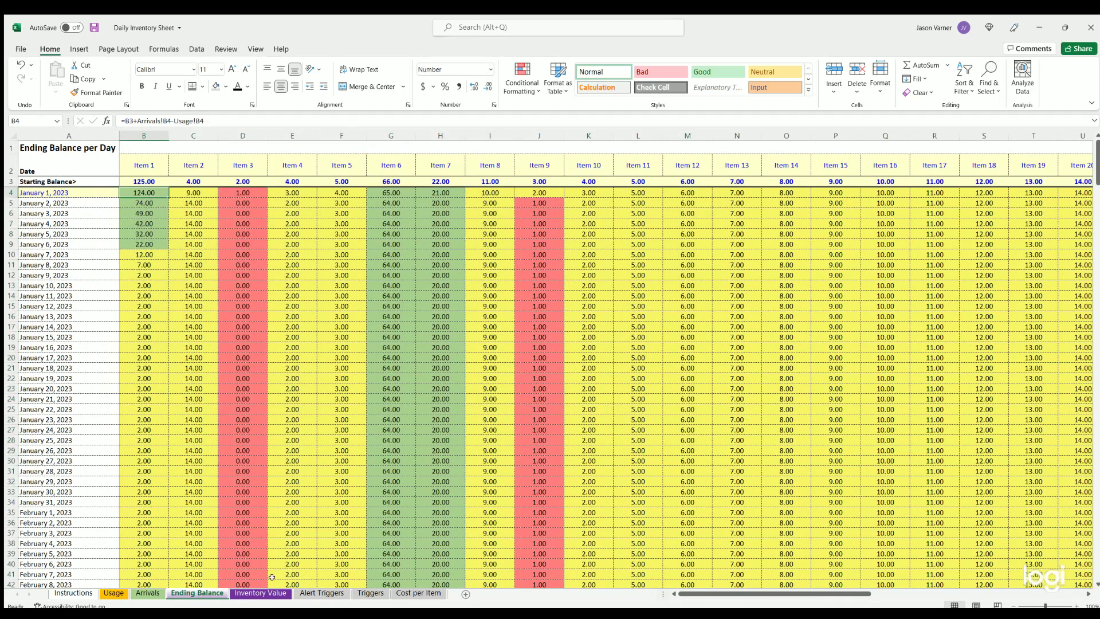
# - On Alert Triggers, enter 6 as the yellow threshold in B3
pyautogui.click(324, 593)
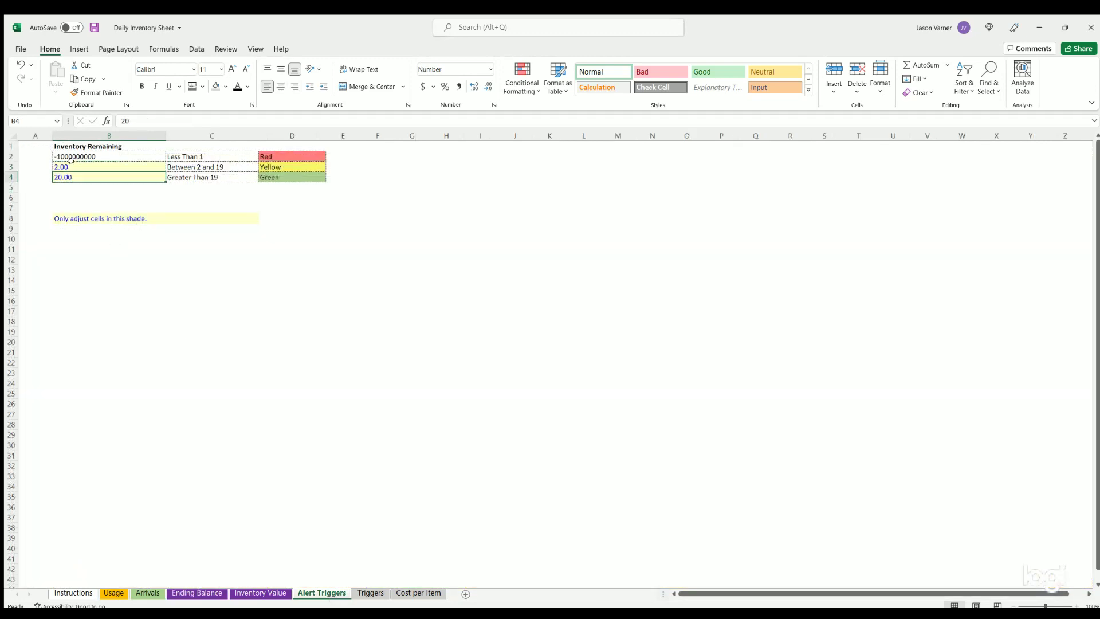
pyautogui.press('Up')
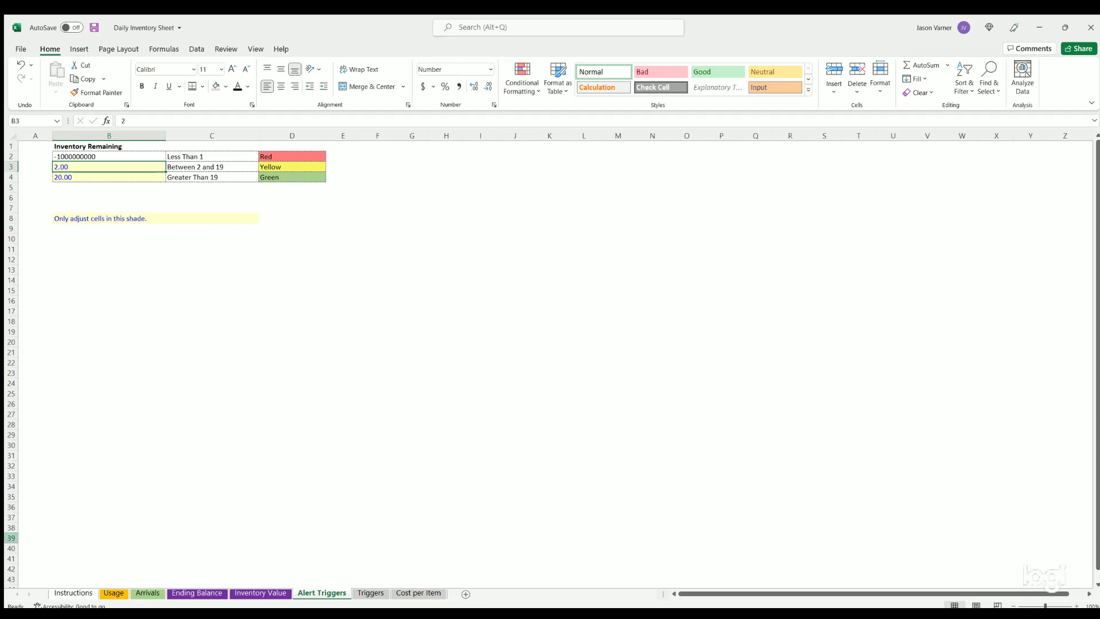
pyautogui.write('6')
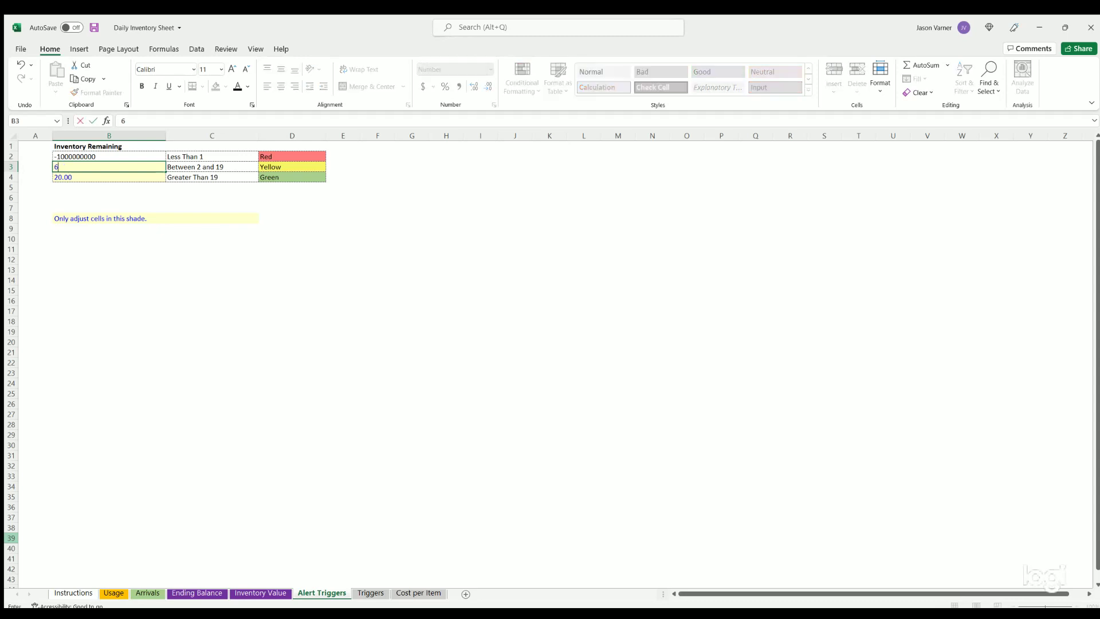
pyautogui.press('Return')
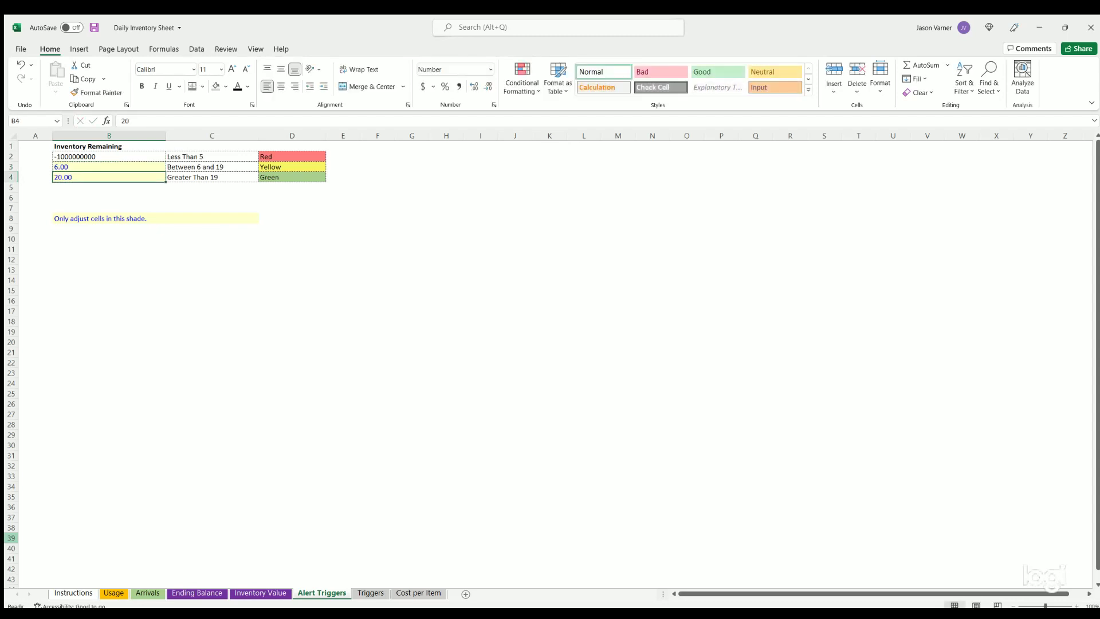
# - Inspect the formulas that build the yellow and green alert labels
pyautogui.click(109, 167)
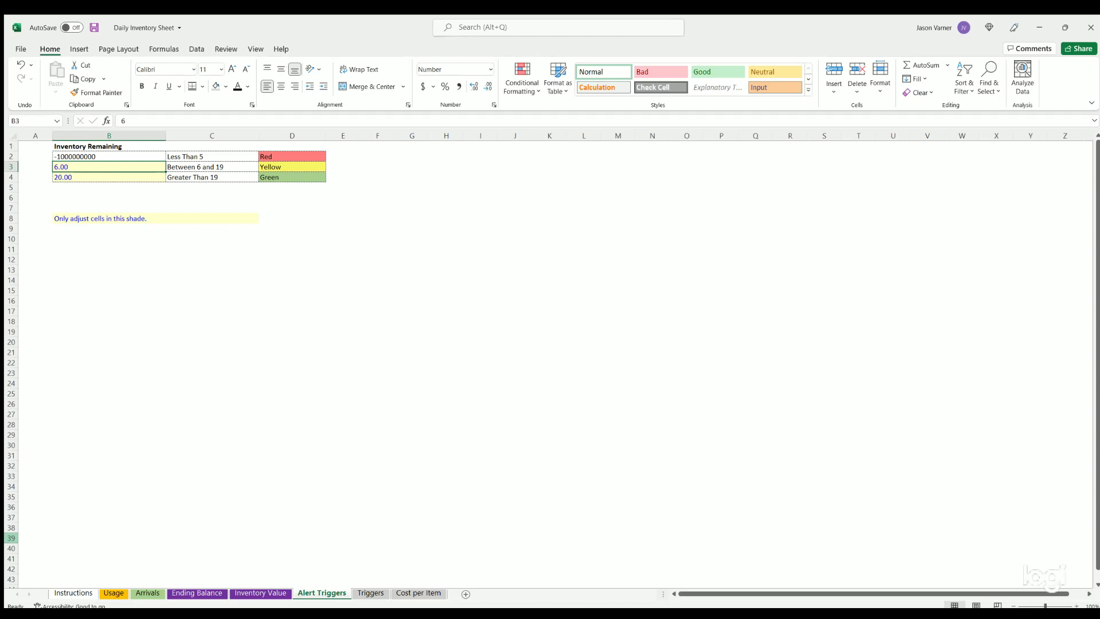
pyautogui.click(212, 166)
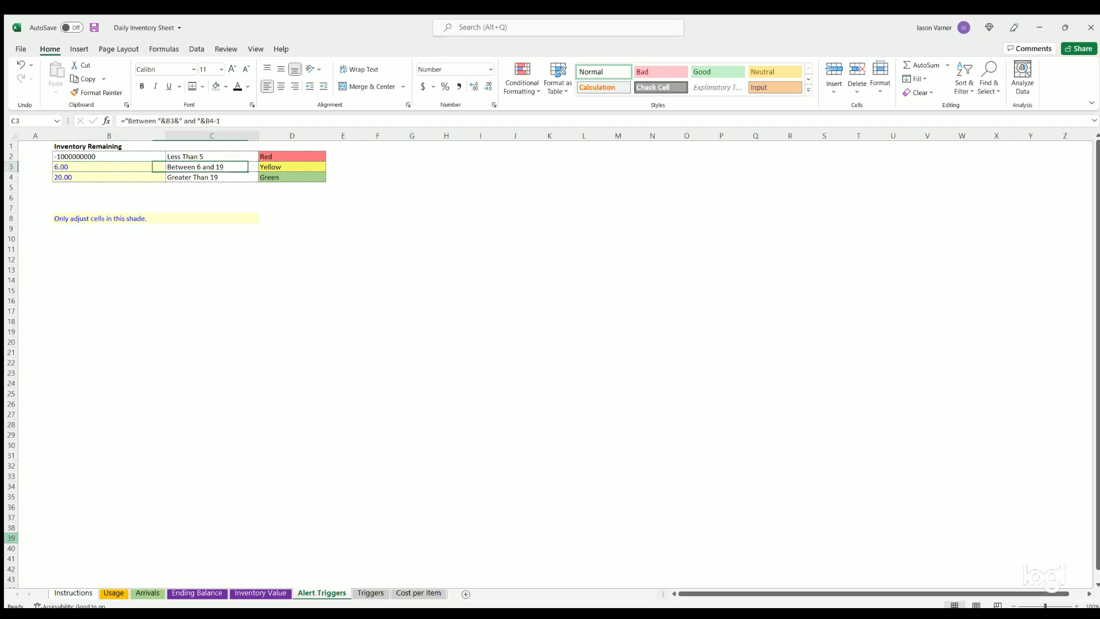
pyautogui.click(109, 167)
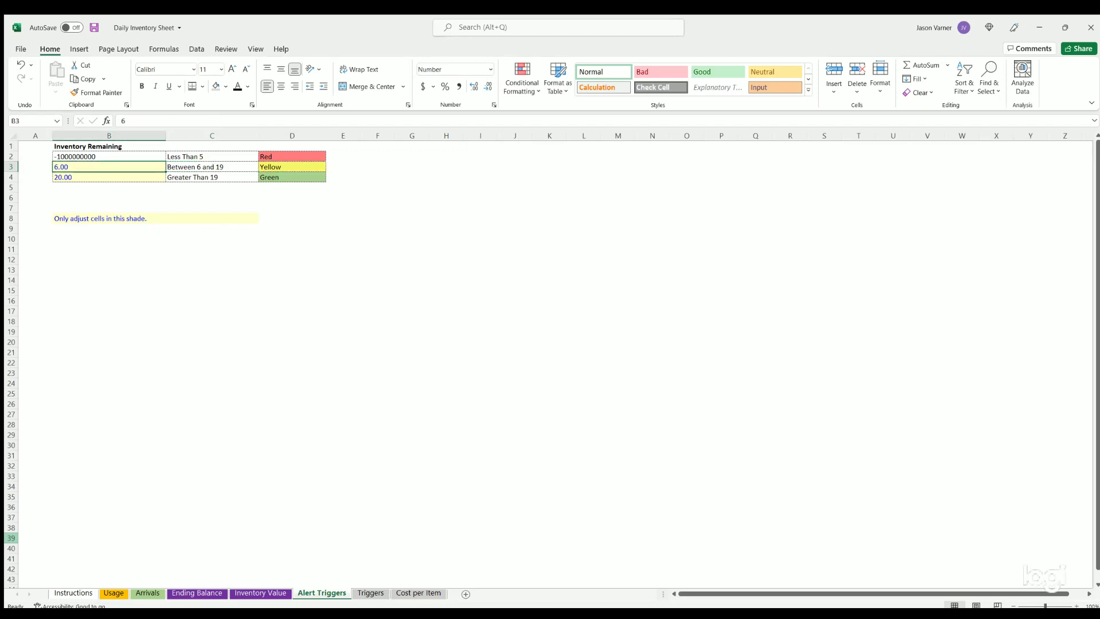
pyautogui.click(212, 177)
pyautogui.click(109, 177)
pyautogui.click(292, 177)
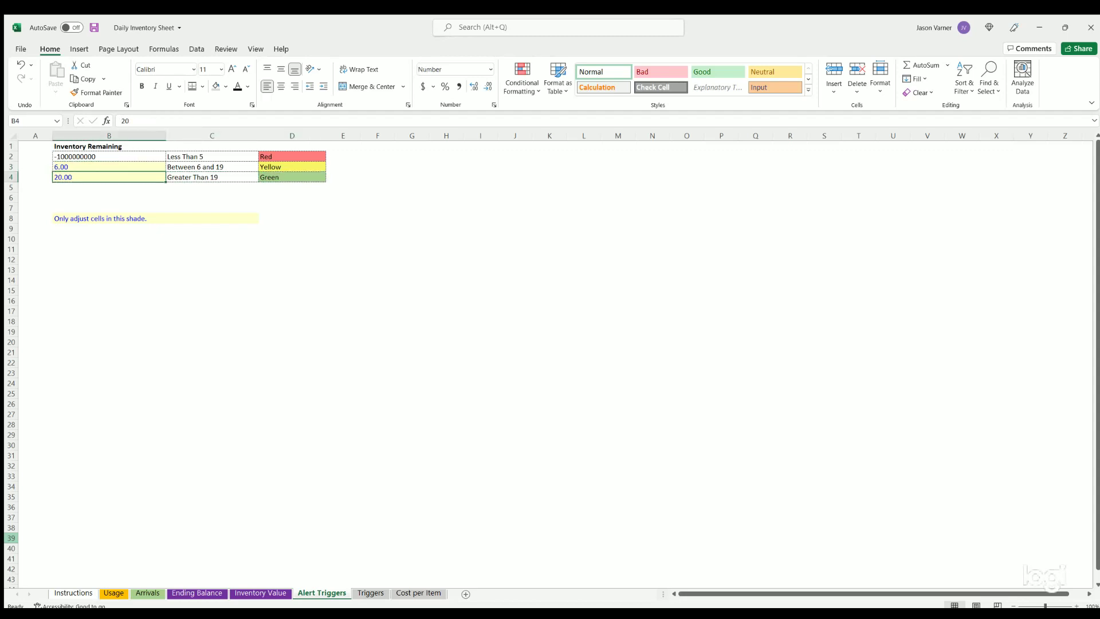
pyautogui.click(109, 166)
# - Enter 100 as the green threshold in B4 and verify the result
pyautogui.click(109, 177)
pyautogui.write('1000')
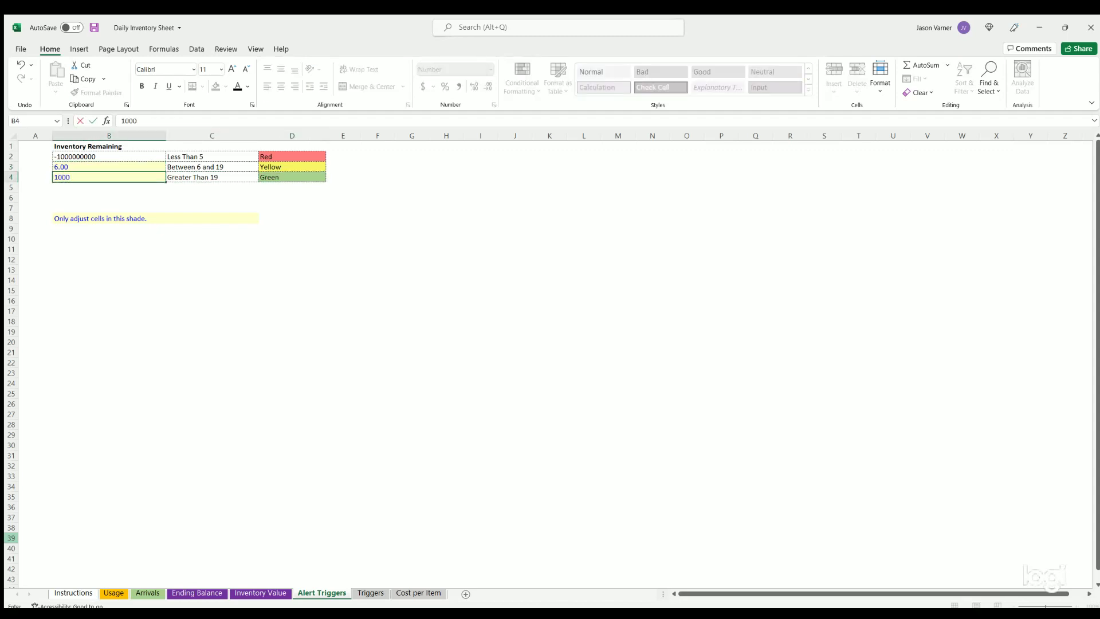
pyautogui.press('Return')
pyautogui.click(108, 177)
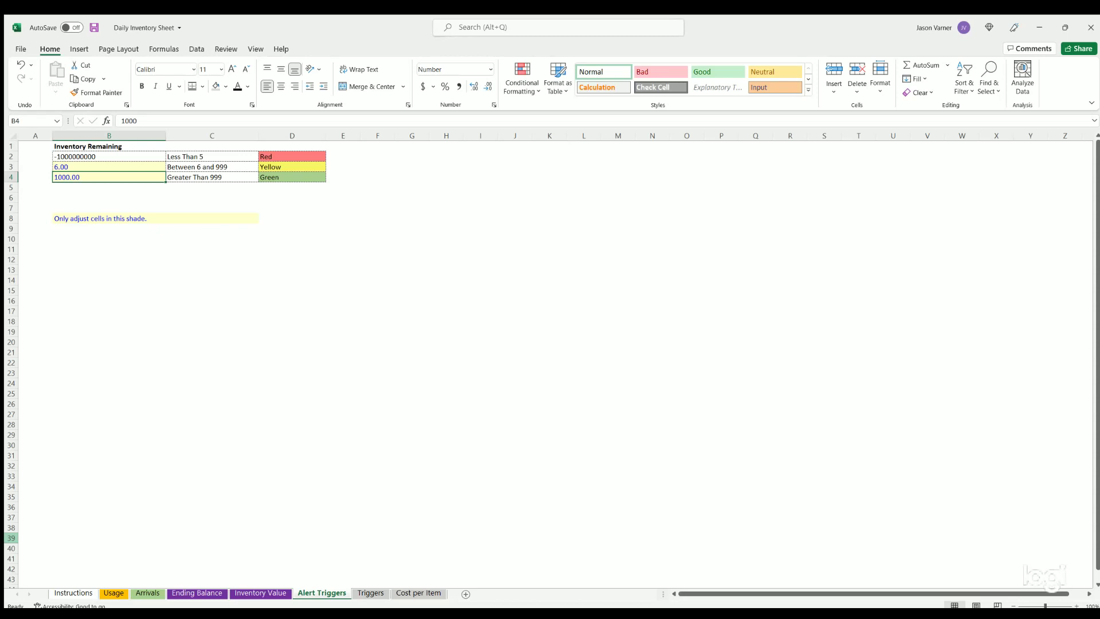
pyautogui.write('1001')
pyautogui.press('Return')
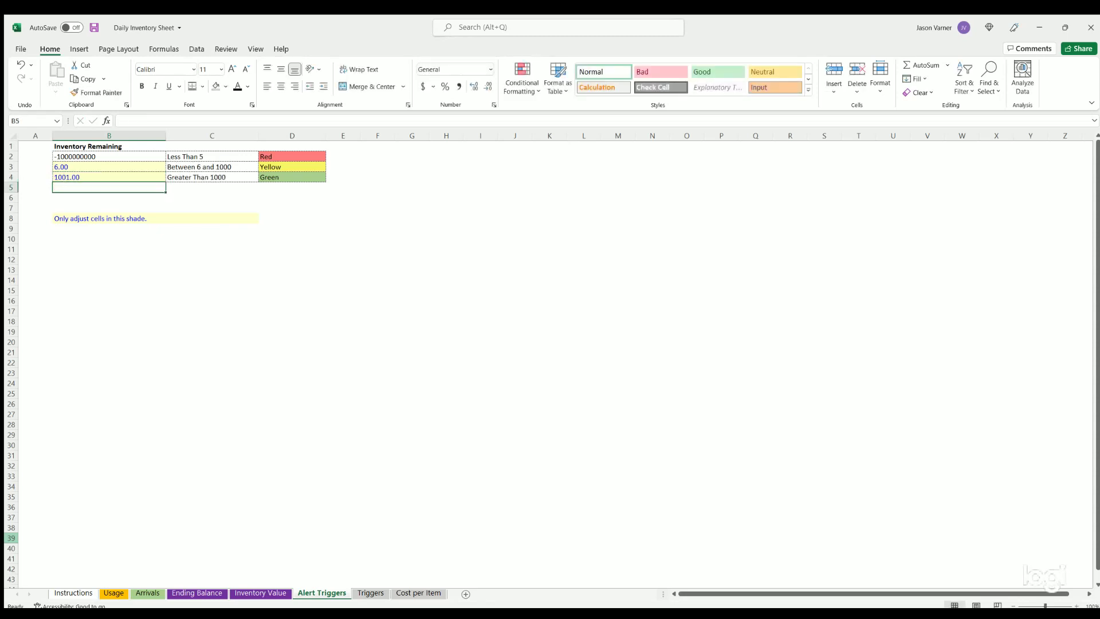
pyautogui.press('Up')
pyautogui.press('Up')
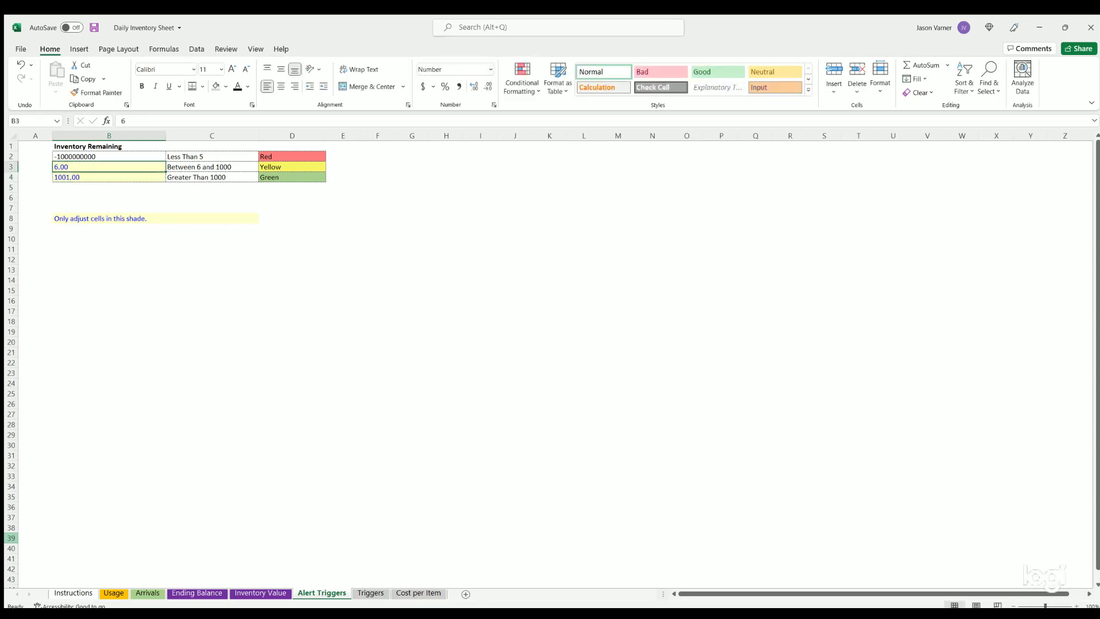
pyautogui.click(109, 177)
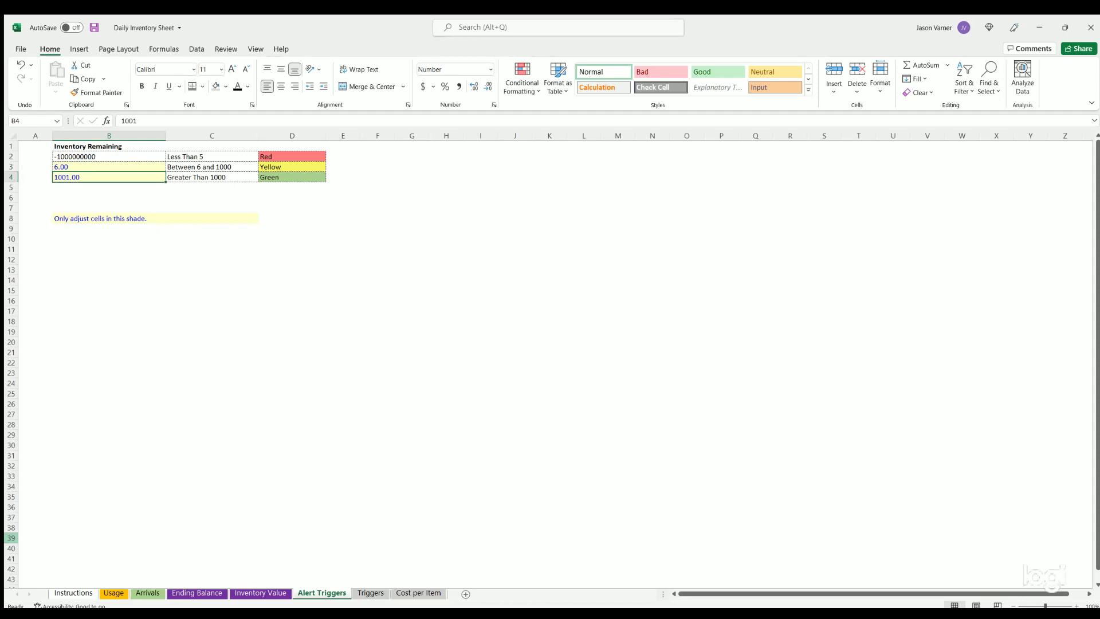
pyautogui.click(108, 167)
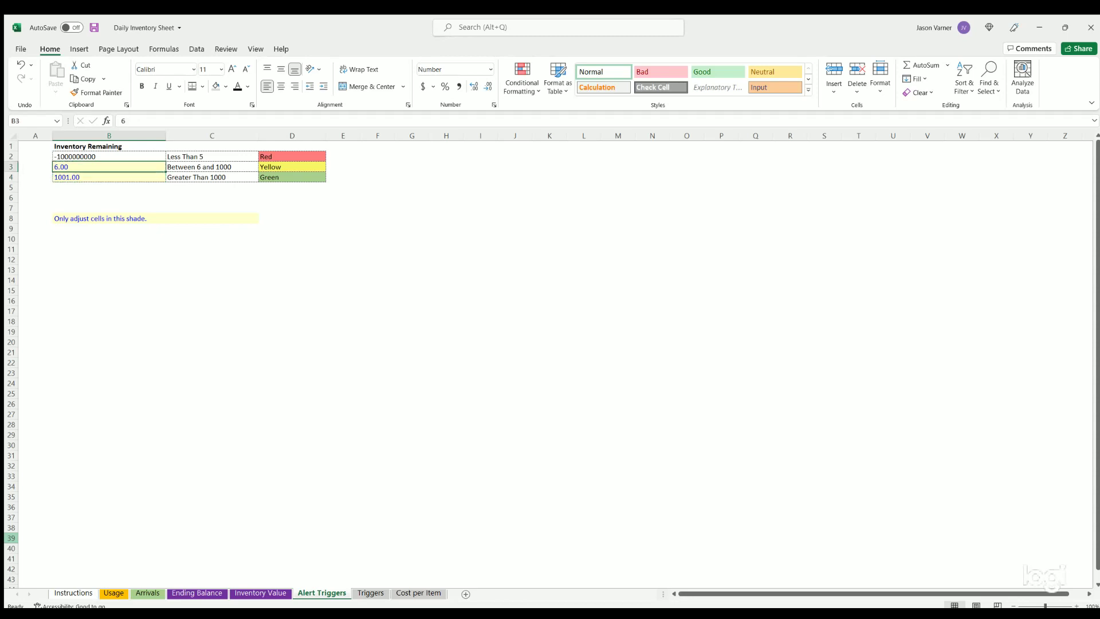
# - Change the yellow threshold in B3 to 10 and step through the label formulas
pyautogui.write('10')
pyautogui.press('Return')
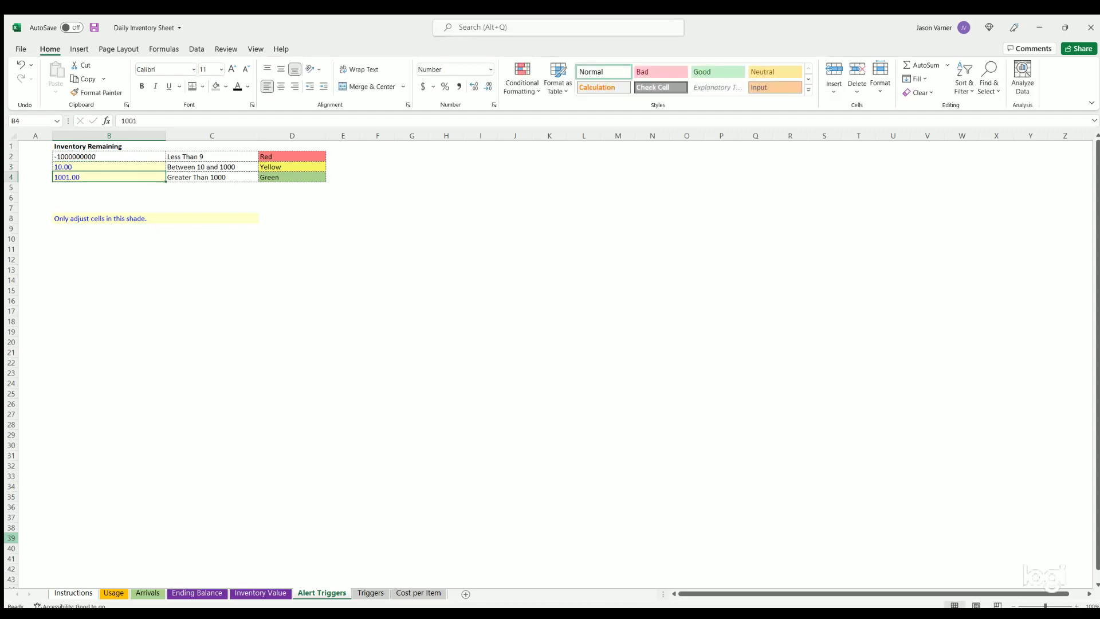
pyautogui.press('Up')
pyautogui.press('Right')
pyautogui.press('Up')
pyautogui.press('Down')
pyautogui.press('Down')
pyautogui.press('Up')
pyautogui.press('Up')
pyautogui.press('Down')
pyautogui.press('Up')
pyautogui.press('Right')
pyautogui.press('Down')
pyautogui.press('Down')
# - Re-enter 100 as the green threshold in B4 and save the workbook
pyautogui.press('Up')
pyautogui.press('Up')
pyautogui.press('Left')
pyautogui.press('Left')
pyautogui.press('Down')
pyautogui.press('Down')
pyautogui.write('100')
pyautogui.press('Return')
pyautogui.press('Up')
pyautogui.press('Up')
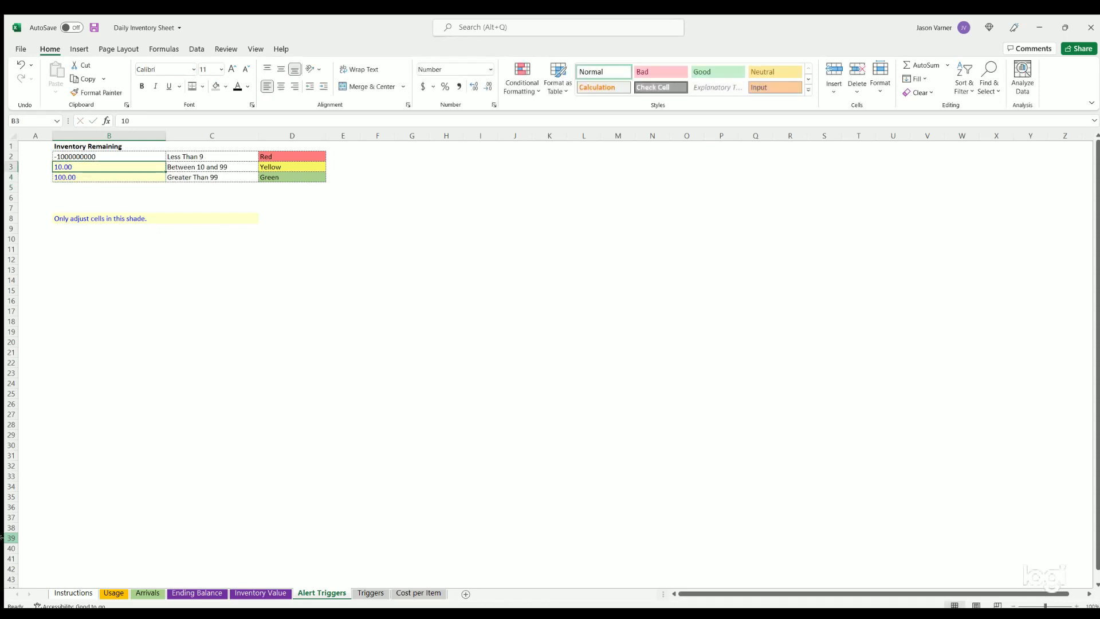
pyautogui.click(92, 28)
pyautogui.click(293, 405)
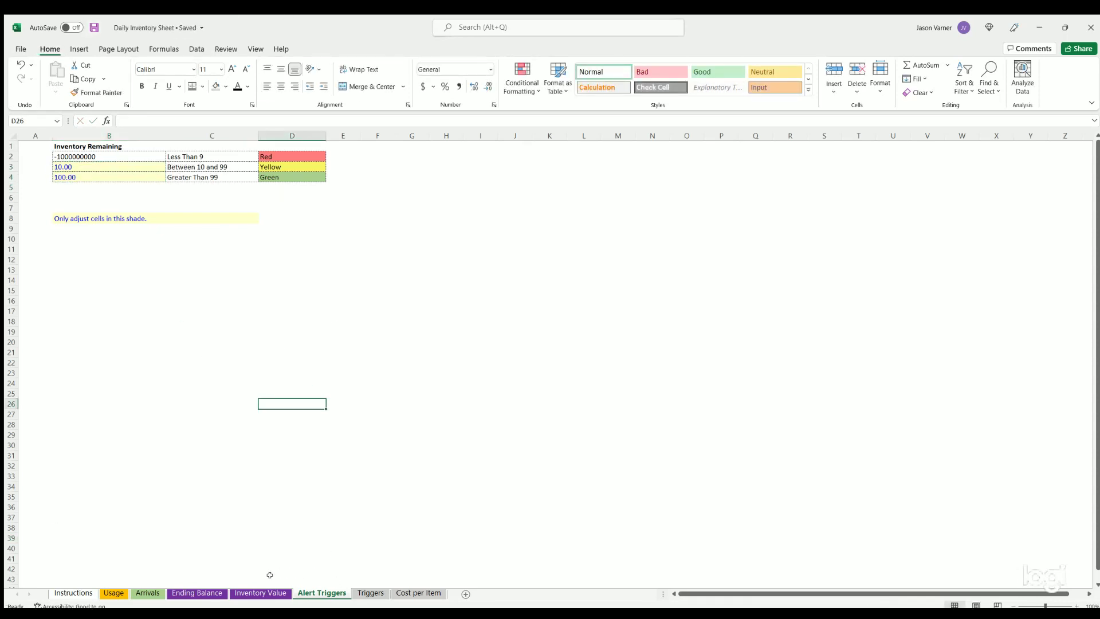
# - Review the $5.00 unit costs for Items 1 through 10 in row 2
pyautogui.click(417, 593)
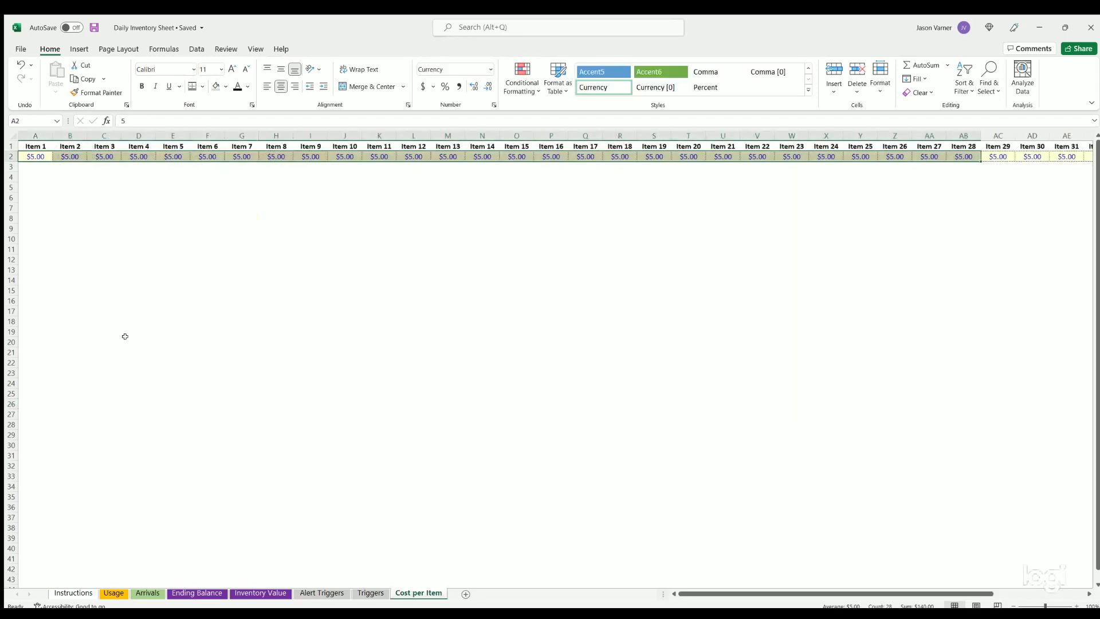
pyautogui.moveTo(29, 156); pyautogui.dragTo(1049, 154)
pyautogui.click(44, 154)
pyautogui.press('Right')
pyautogui.press('Right')
pyautogui.press('Right')
pyautogui.press('Right')
pyautogui.press('Right')
pyautogui.press('Right')
pyautogui.press('Right')
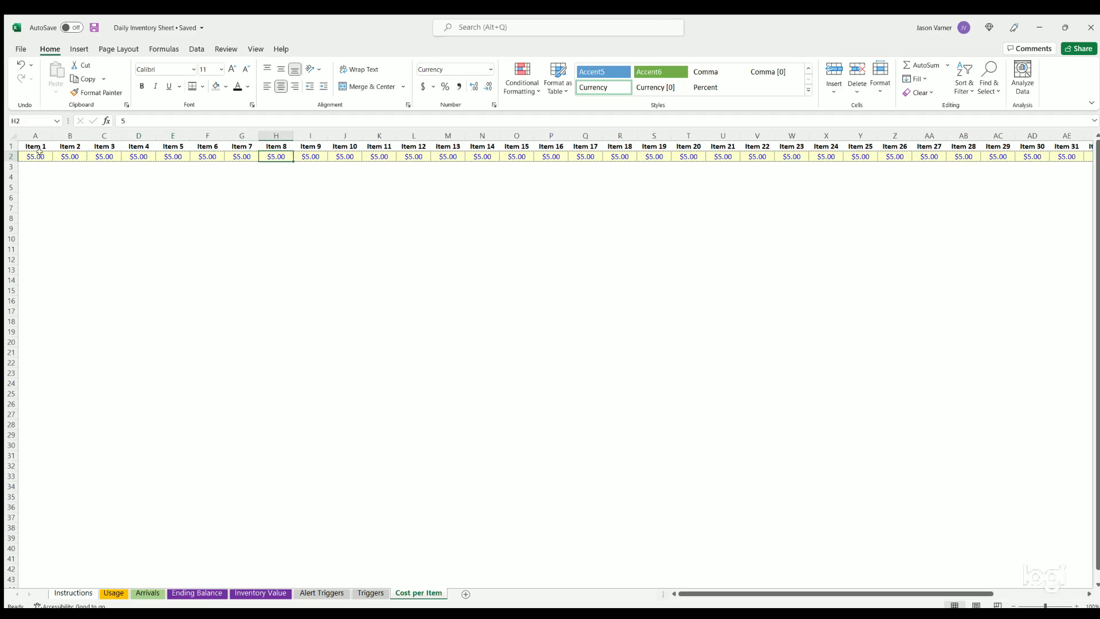
pyautogui.moveTo(36, 153); pyautogui.dragTo(345, 156)
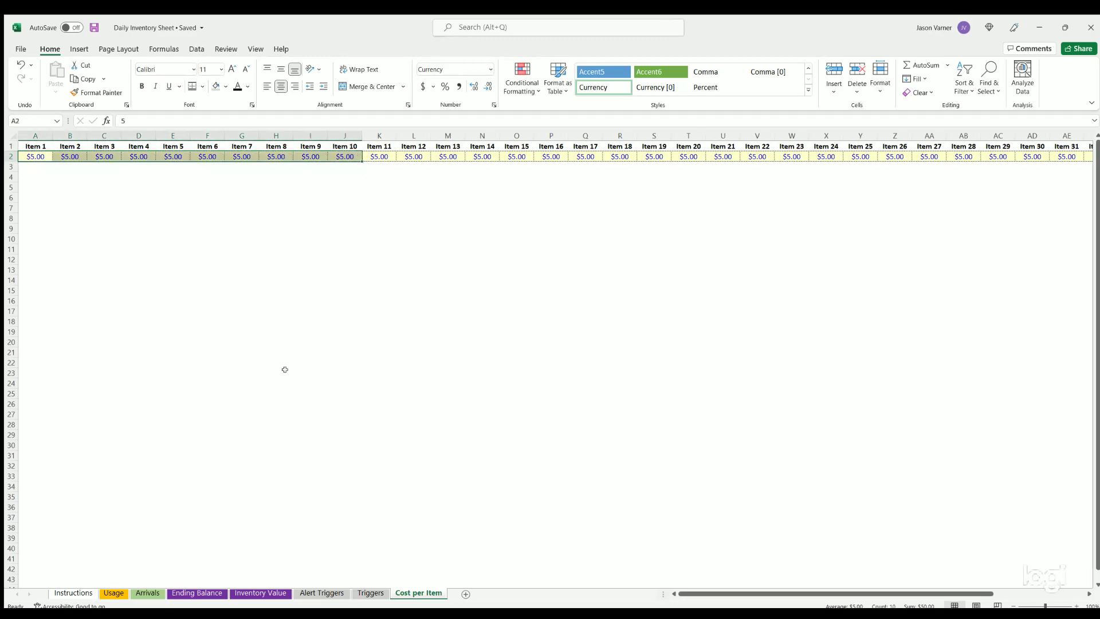
# - Review daily item values and the Total Inventory Value column, falling from $4,155.00 to $3,510.00
pyautogui.click(240, 593)
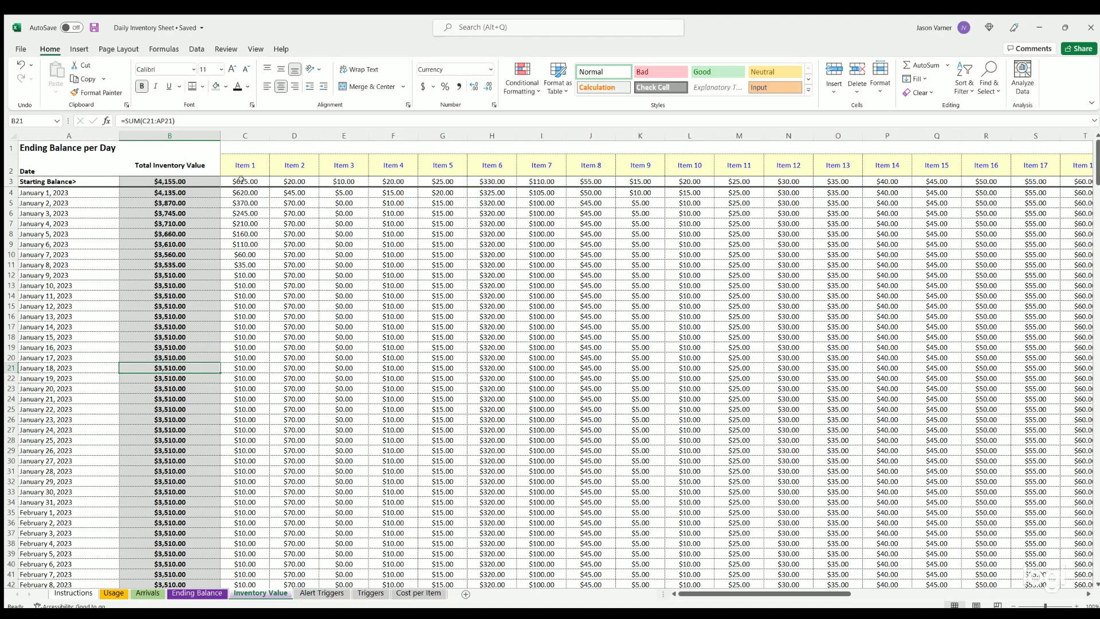
pyautogui.moveTo(241, 179); pyautogui.dragTo(590, 181)
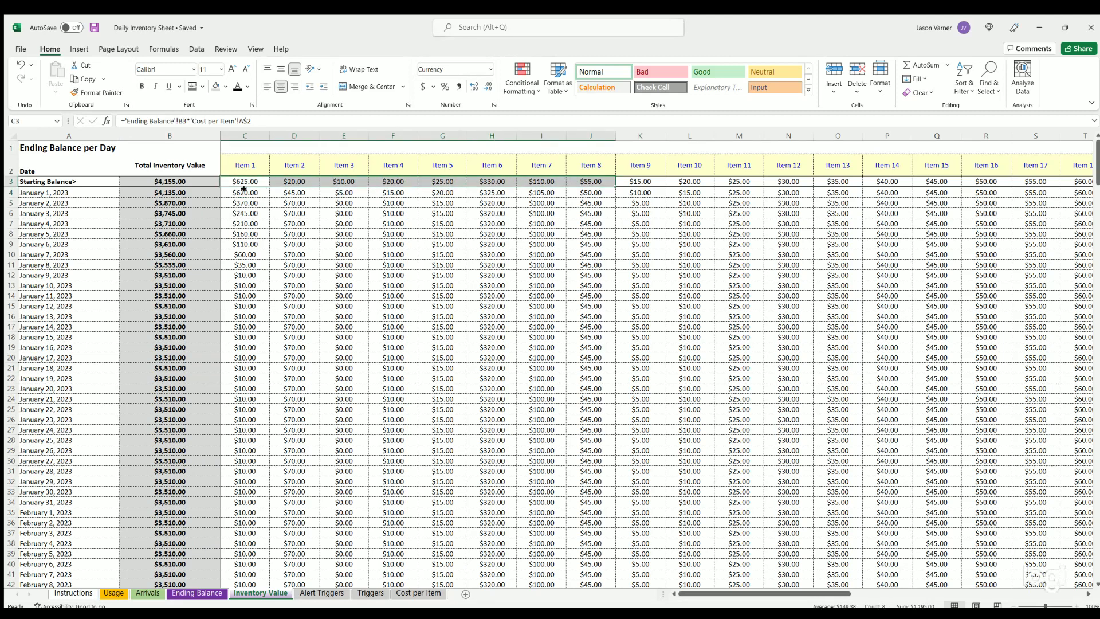
pyautogui.moveTo(243, 193); pyautogui.dragTo(842, 401)
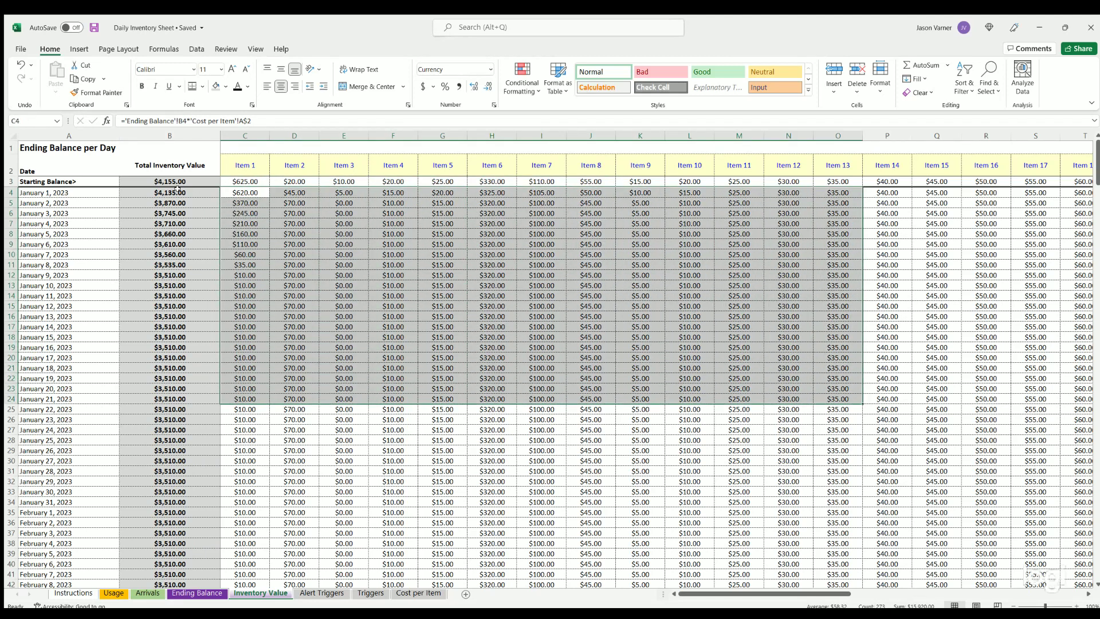
pyautogui.moveTo(176, 189); pyautogui.dragTo(166, 347)
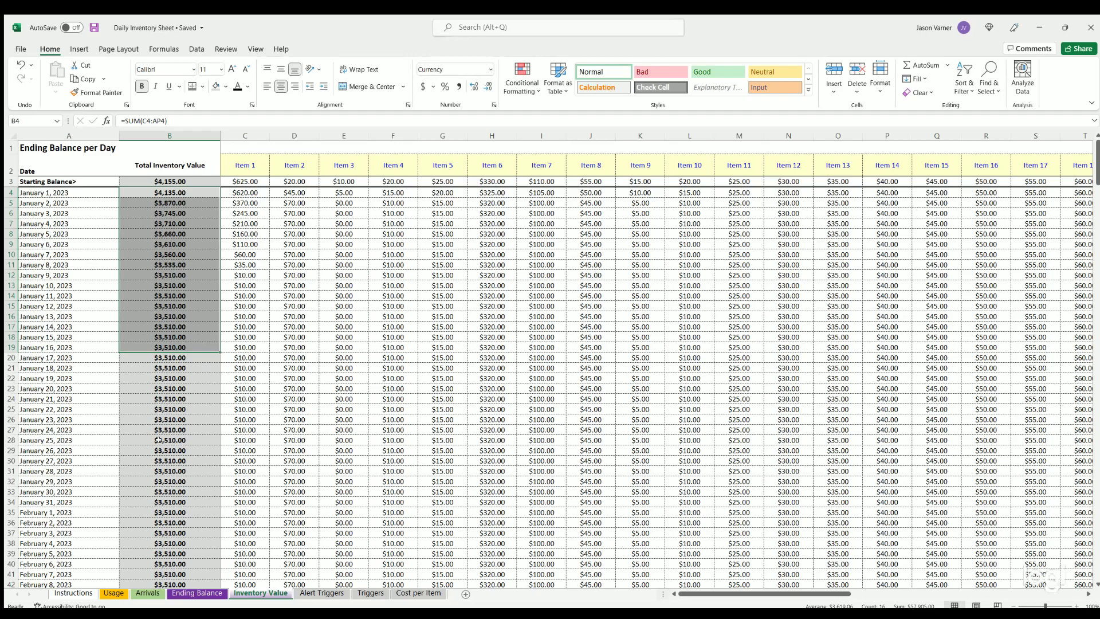
pyautogui.scroll(-11, 160, 441)
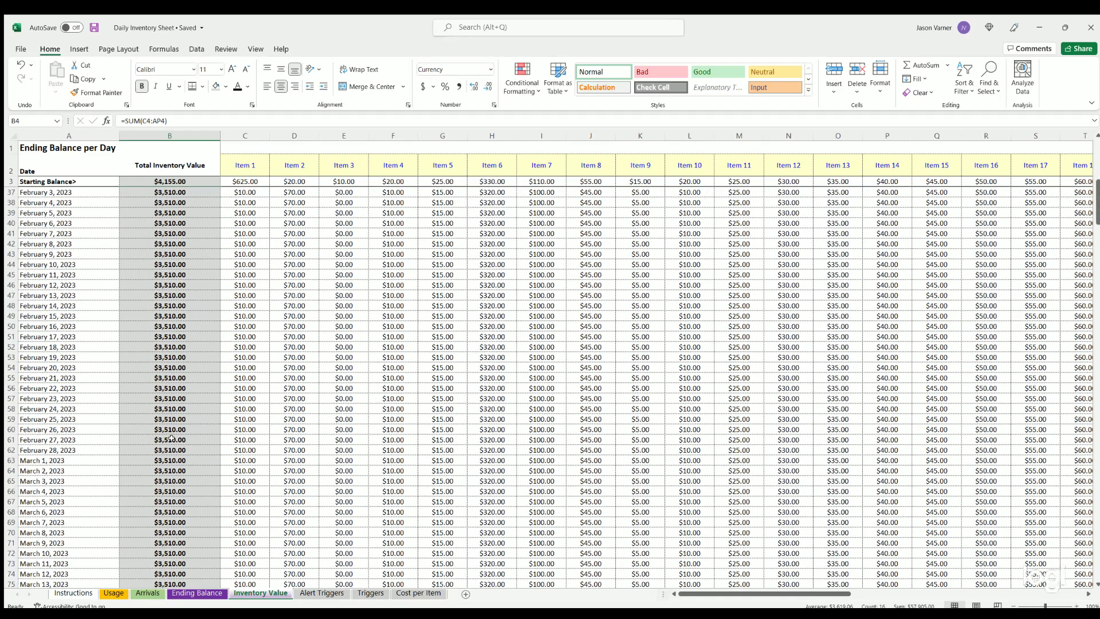
pyautogui.scroll(11, 171, 438)
pyautogui.click(242, 164)
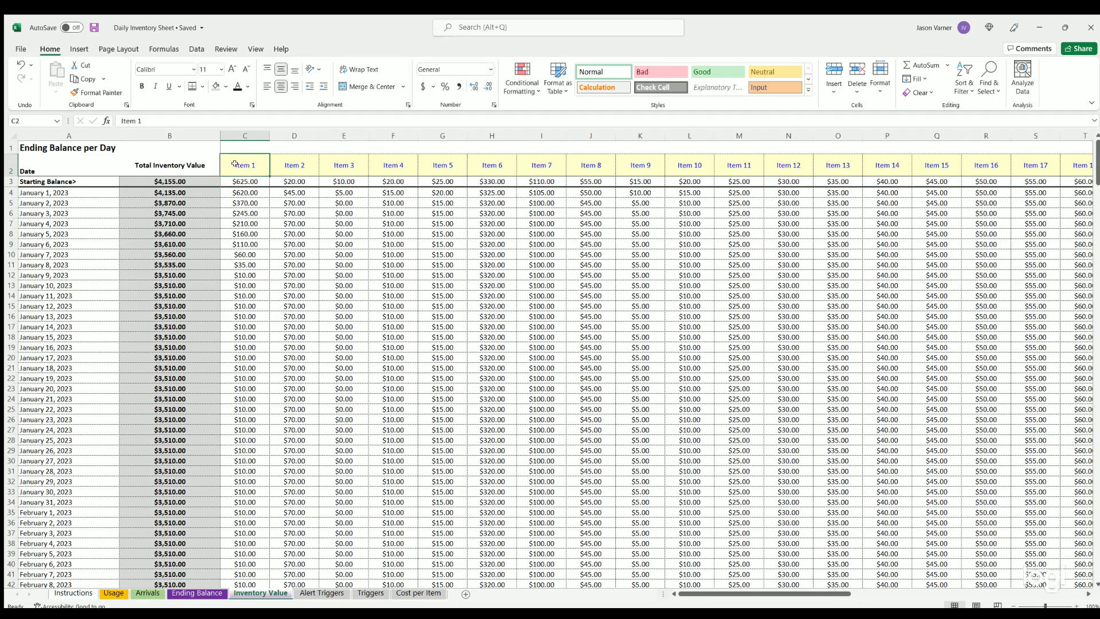
# - Flip through Arrivals, Usage and Ending Balance, then select Usage's Item 40 column through December
pyautogui.click(146, 592)
pyautogui.click(115, 592)
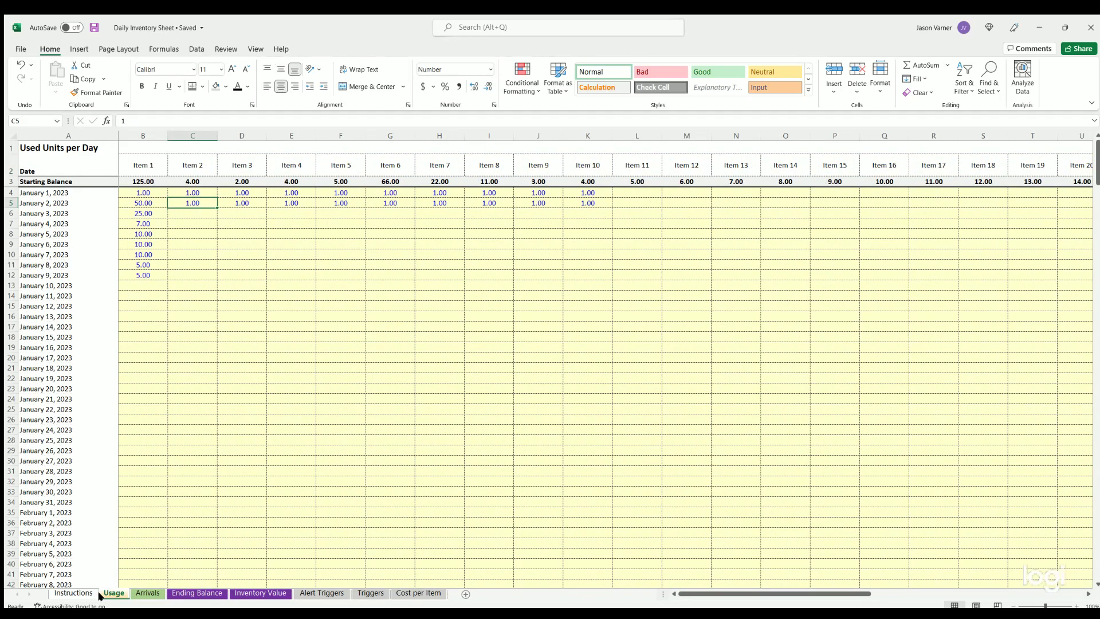
pyautogui.click(176, 594)
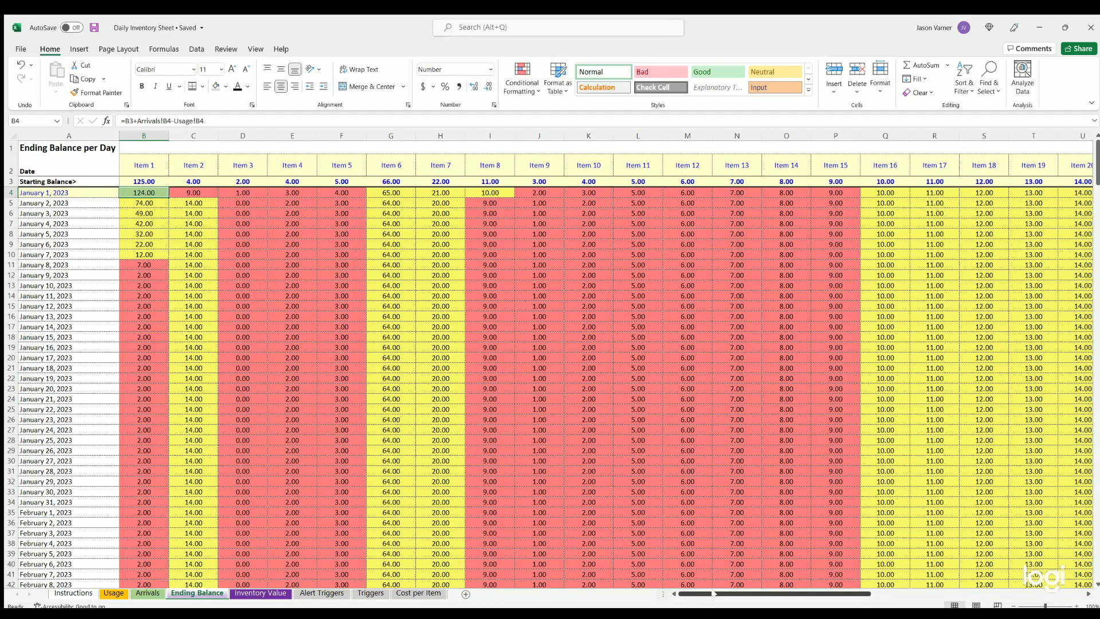
pyautogui.click(114, 593)
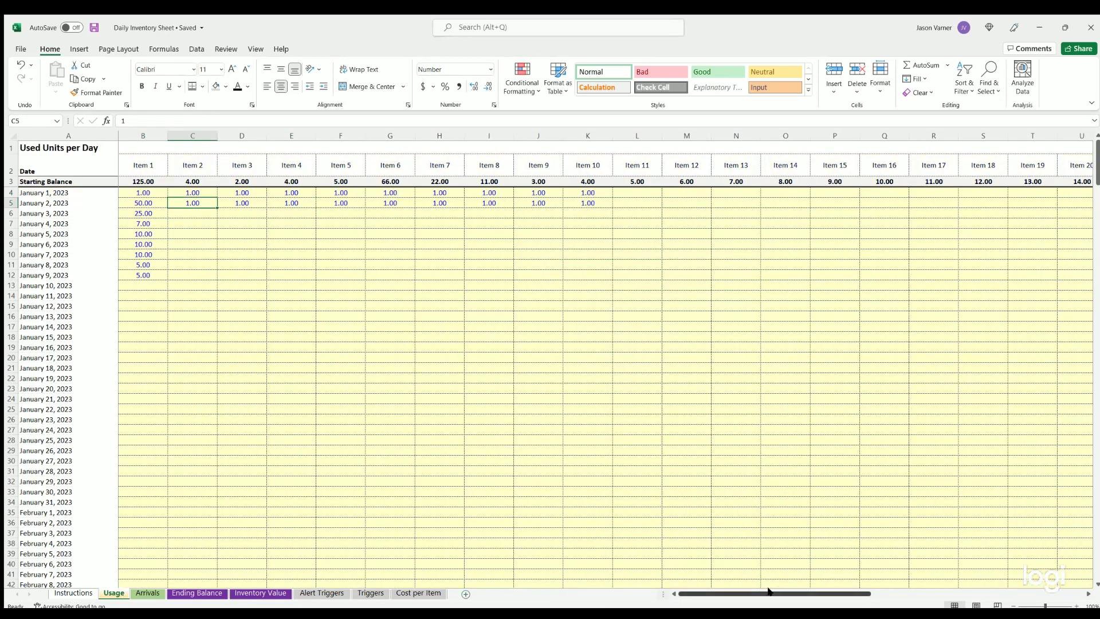
pyautogui.moveTo(767, 591); pyautogui.dragTo(976, 592)
pyautogui.click(1041, 161)
pyautogui.moveTo(1035, 226); pyautogui.dragTo(1043, 445)
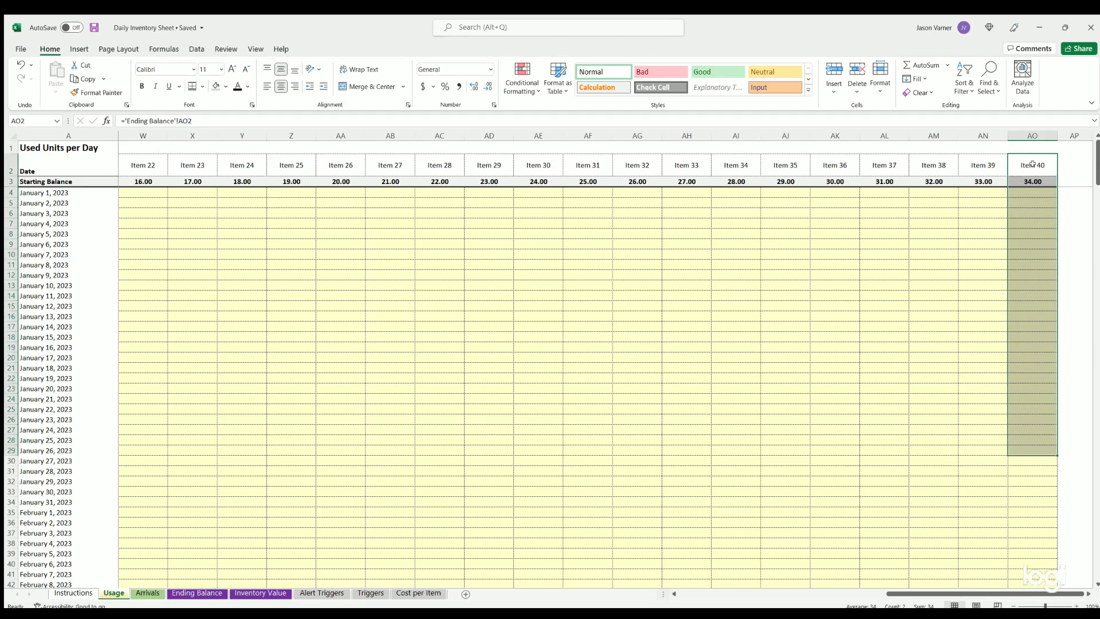
pyautogui.moveTo(1028, 215); pyautogui.dragTo(1020, 562)
pyautogui.moveTo(873, 545); pyautogui.dragTo(1020, 562)
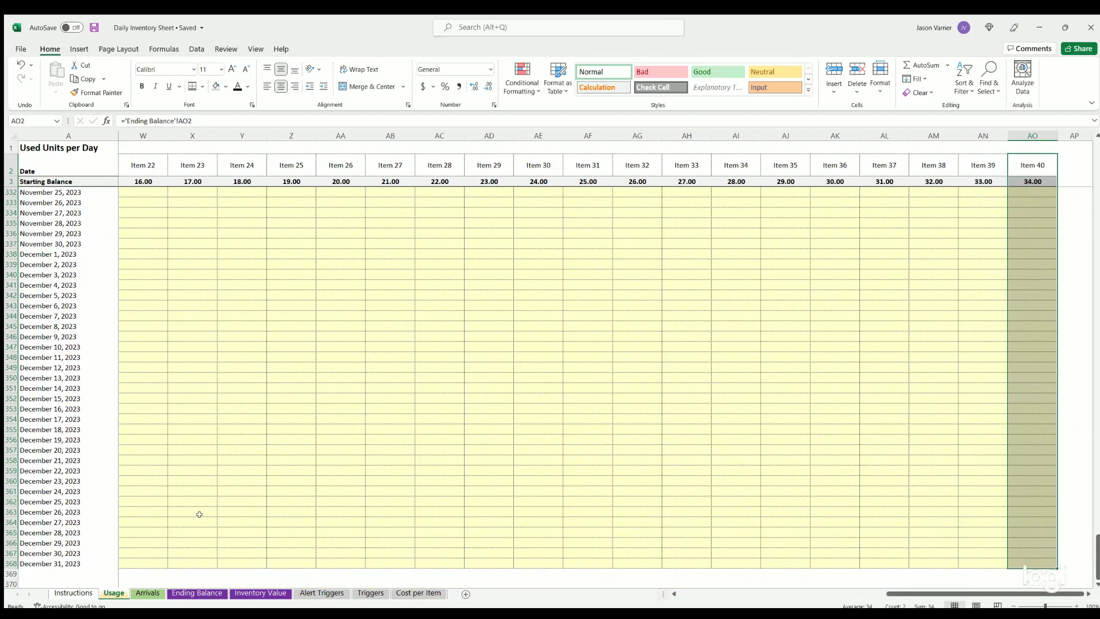
# - Highlight the Item 40 columns on the Arrivals and Inventory Value sheets
pyautogui.click(146, 592)
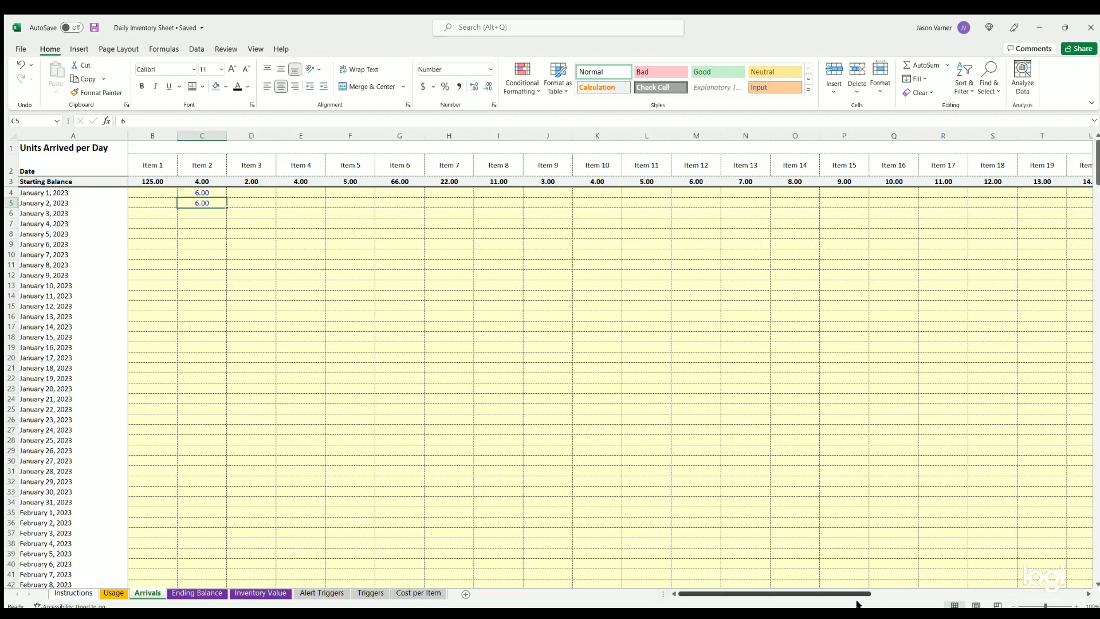
pyautogui.moveTo(847, 594); pyautogui.dragTo(1060, 594)
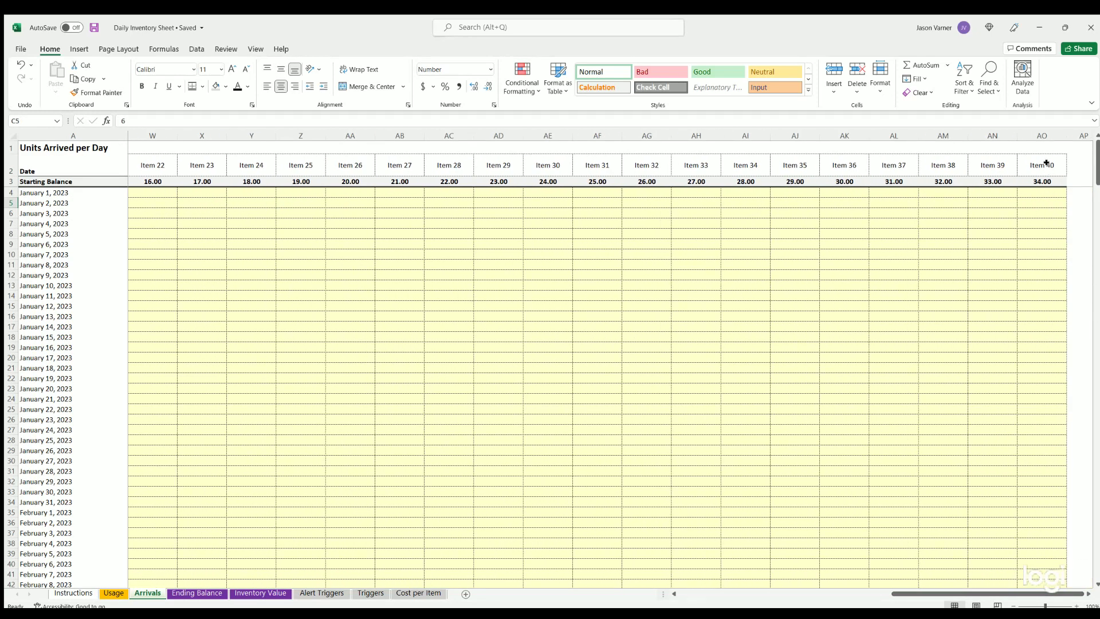
pyautogui.moveTo(1045, 170); pyautogui.dragTo(1042, 286)
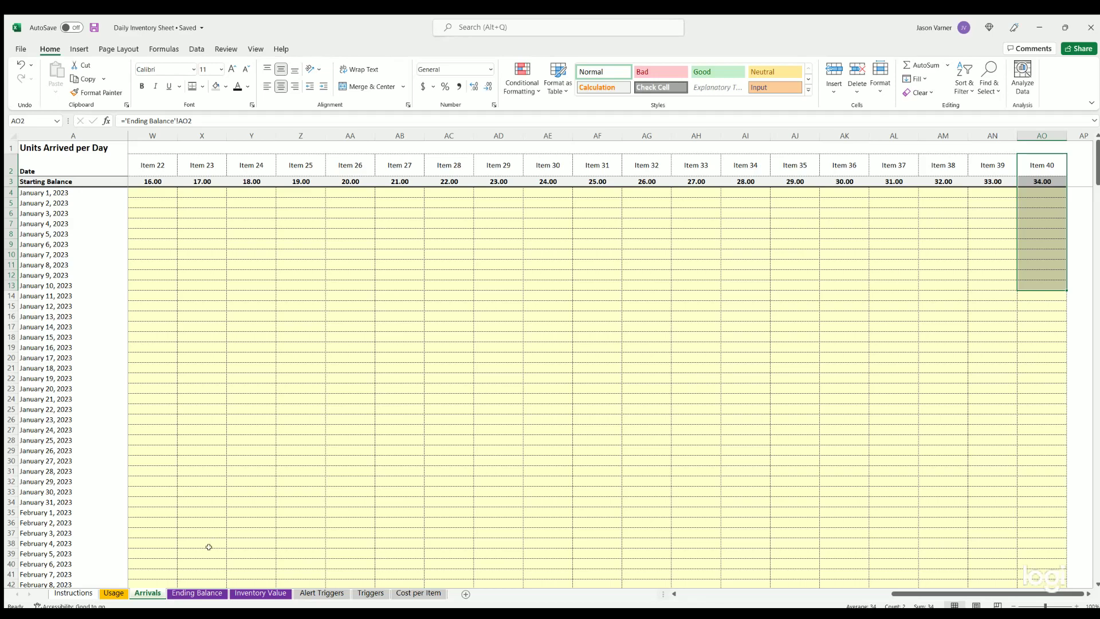
pyautogui.click(197, 593)
pyautogui.moveTo(850, 594); pyautogui.dragTo(1065, 594)
pyautogui.click(253, 594)
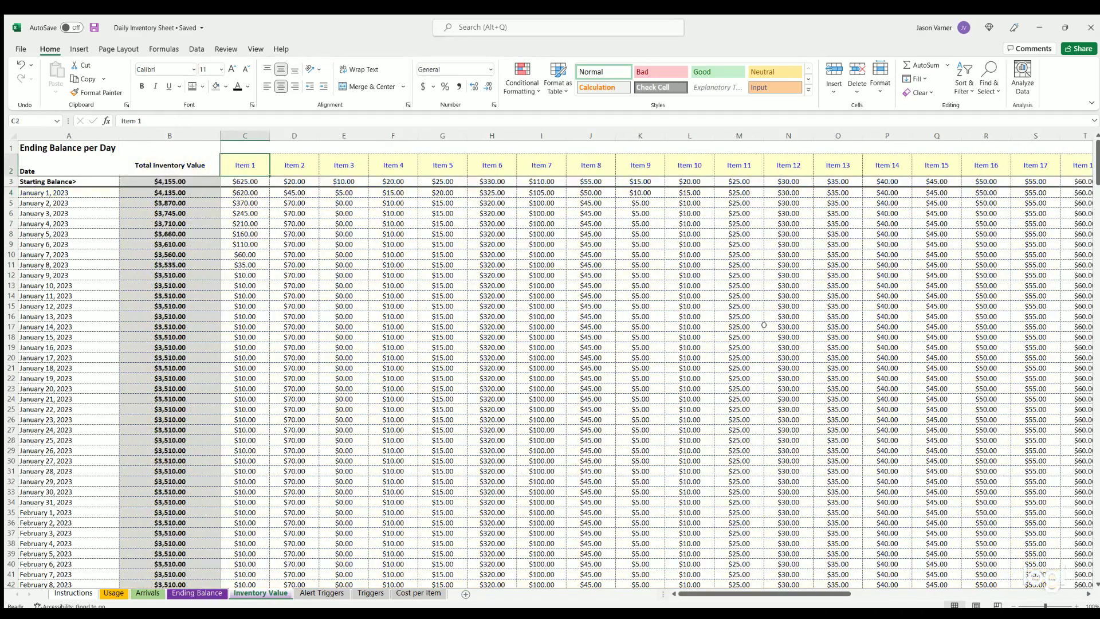
pyautogui.hscroll(-1, 1007, 213)
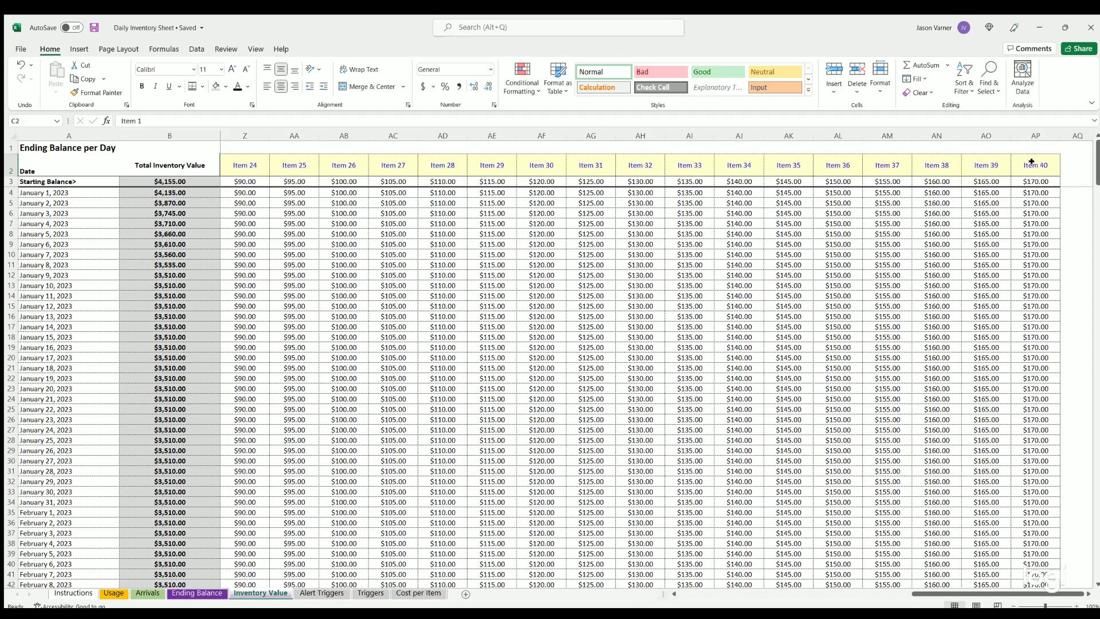
pyautogui.moveTo(1036, 165); pyautogui.dragTo(1014, 331)
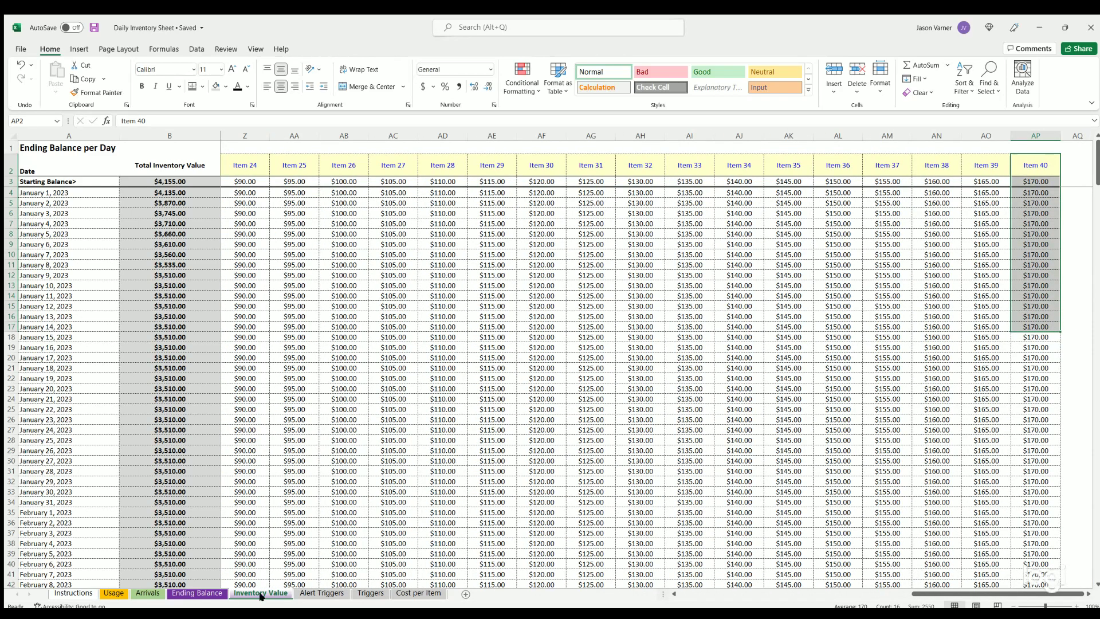
# - View the Alert Triggers and Triggers sheets and scroll along the sheet tabs
pyautogui.click(318, 593)
pyautogui.click(369, 593)
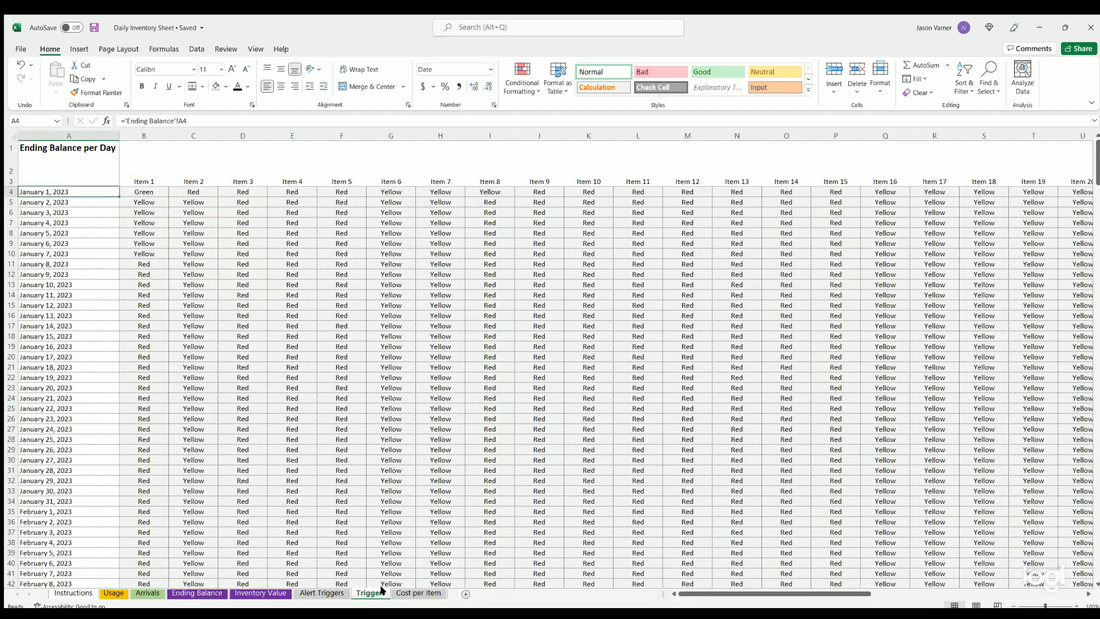
pyautogui.moveTo(704, 594); pyautogui.dragTo(1009, 592)
pyautogui.moveTo(913, 598); pyautogui.dragTo(701, 595)
# - Step back through Cost per Item, Alert Triggers, Inventory Value, Ending Balance and Arrivals to Usage
pyautogui.click(403, 594)
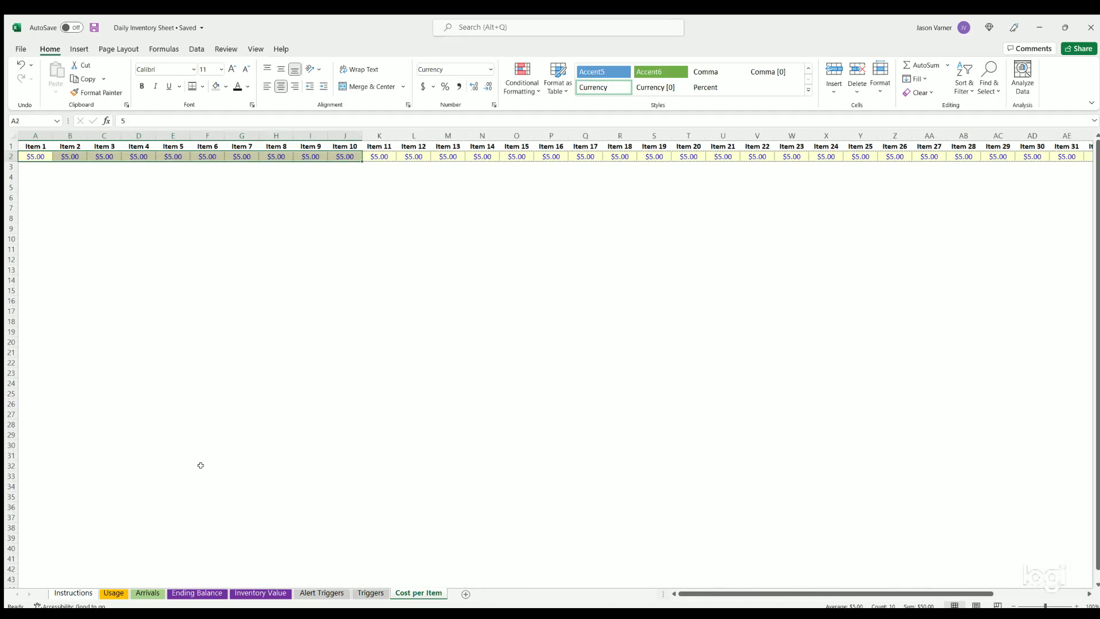
pyautogui.click(331, 596)
pyautogui.click(259, 594)
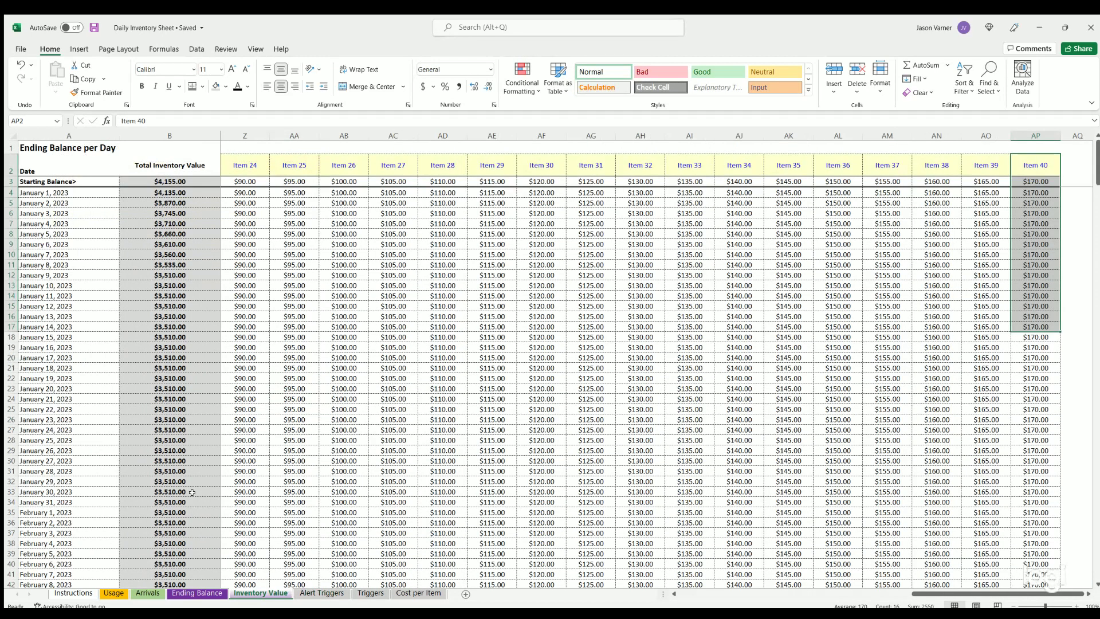
pyautogui.click(774, 595)
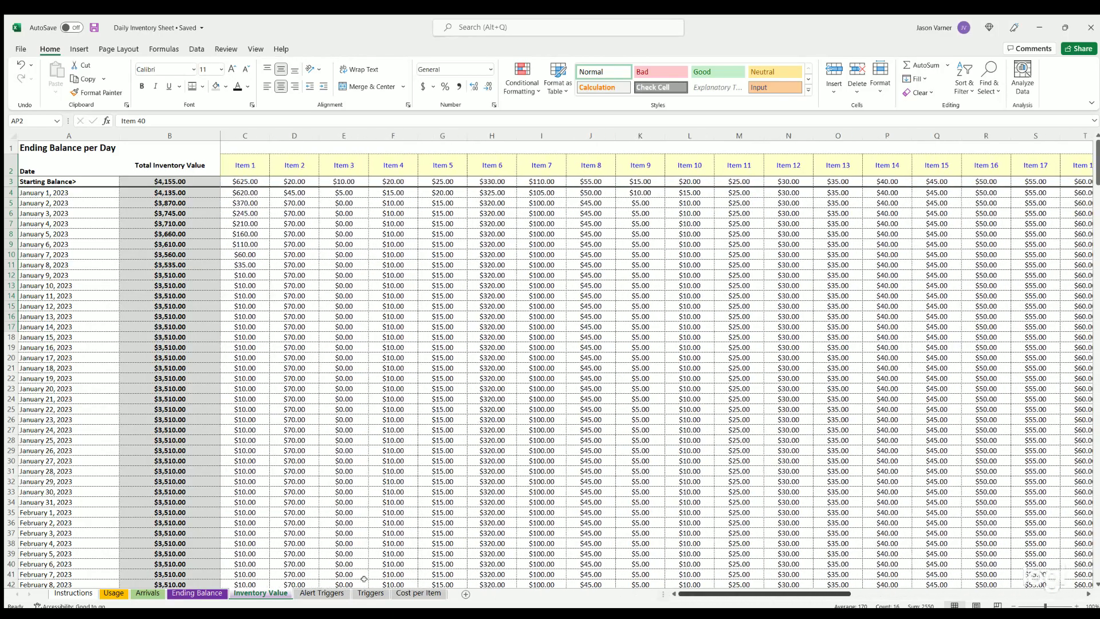
pyautogui.click(197, 593)
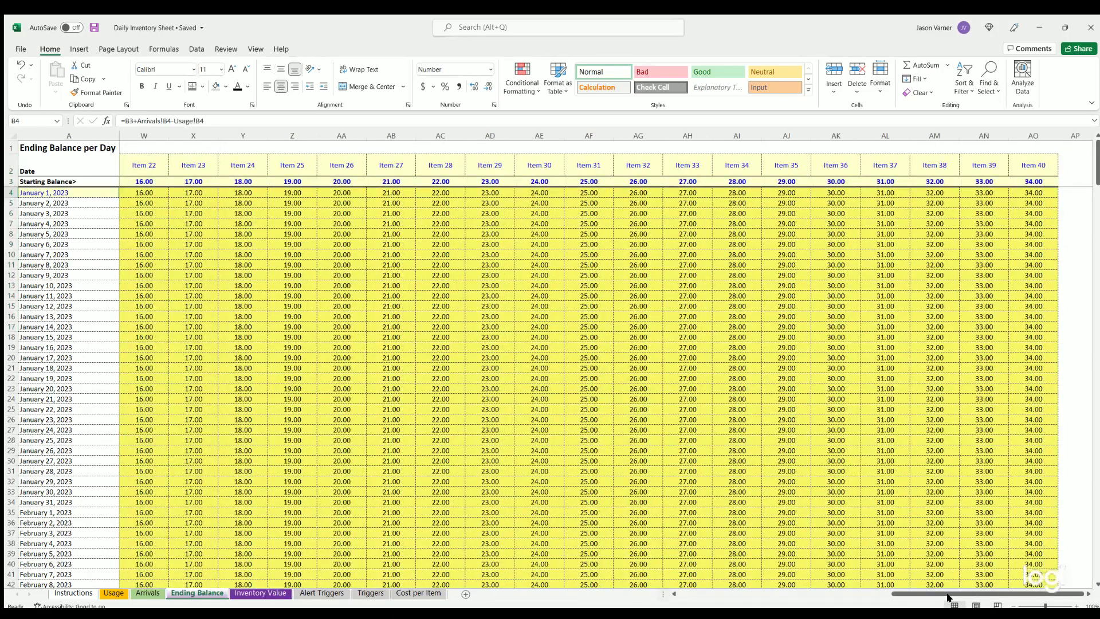
pyautogui.moveTo(954, 596); pyautogui.dragTo(741, 596)
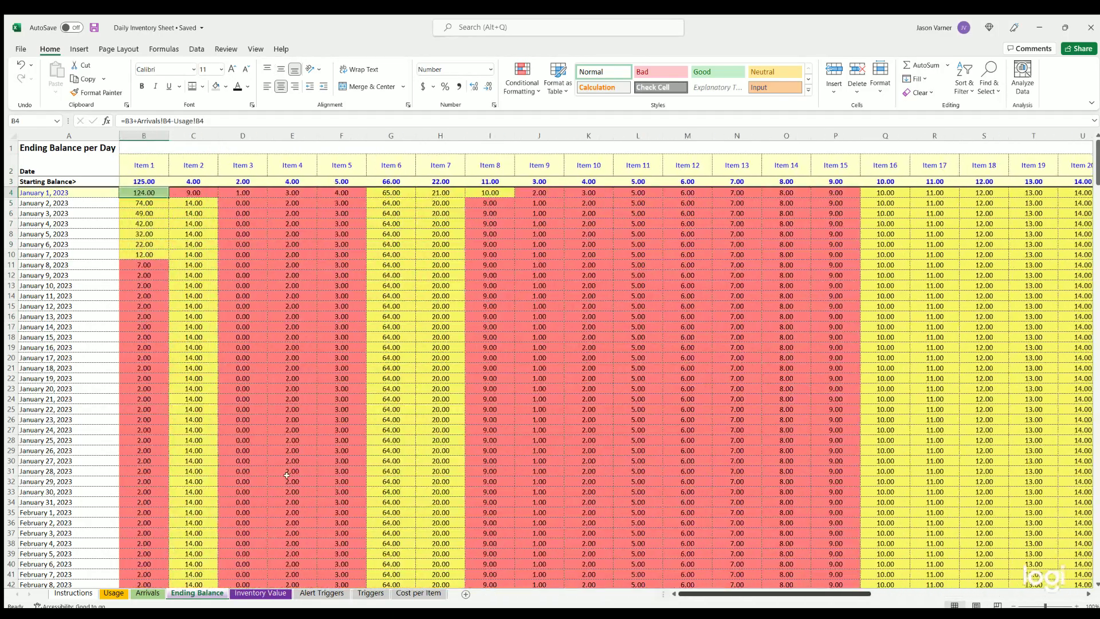
pyautogui.click(148, 593)
pyautogui.click(834, 594)
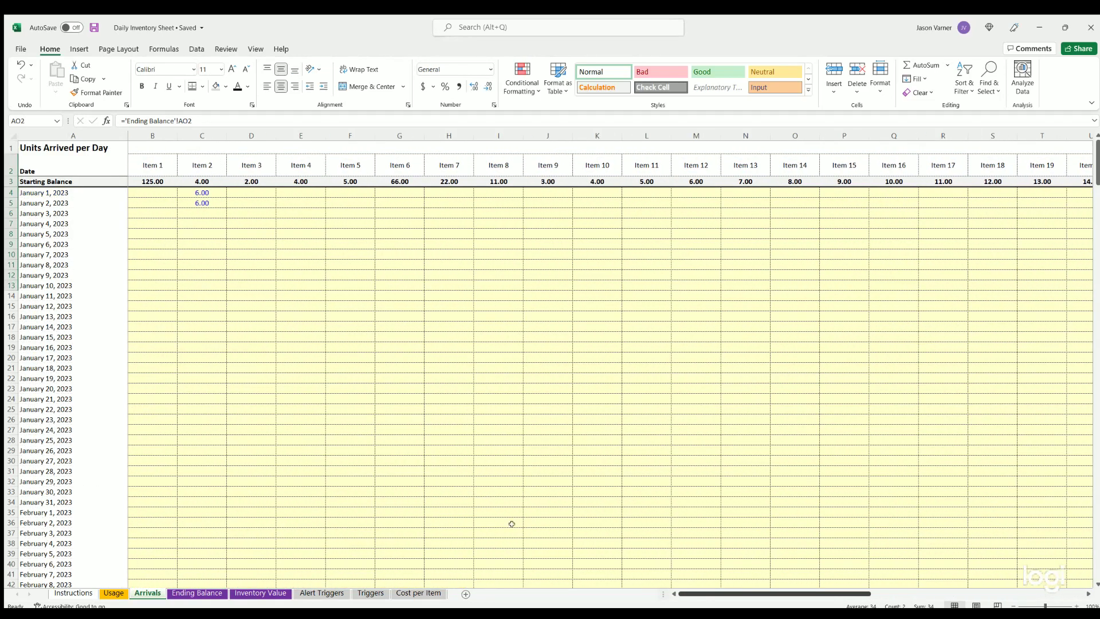
pyautogui.click(113, 593)
# - Select the early-January usage figures for Items 1–6 on the Usage sheet
pyautogui.scroll(20, 842, 526)
pyautogui.scroll(20, 852, 549)
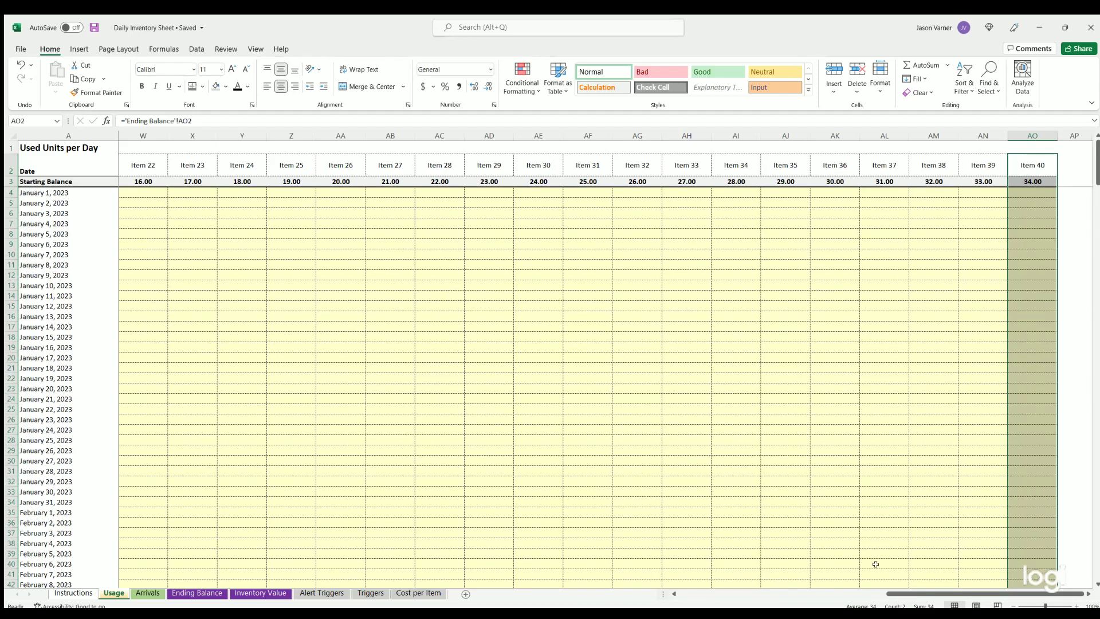
pyautogui.moveTo(897, 593); pyautogui.dragTo(642, 593)
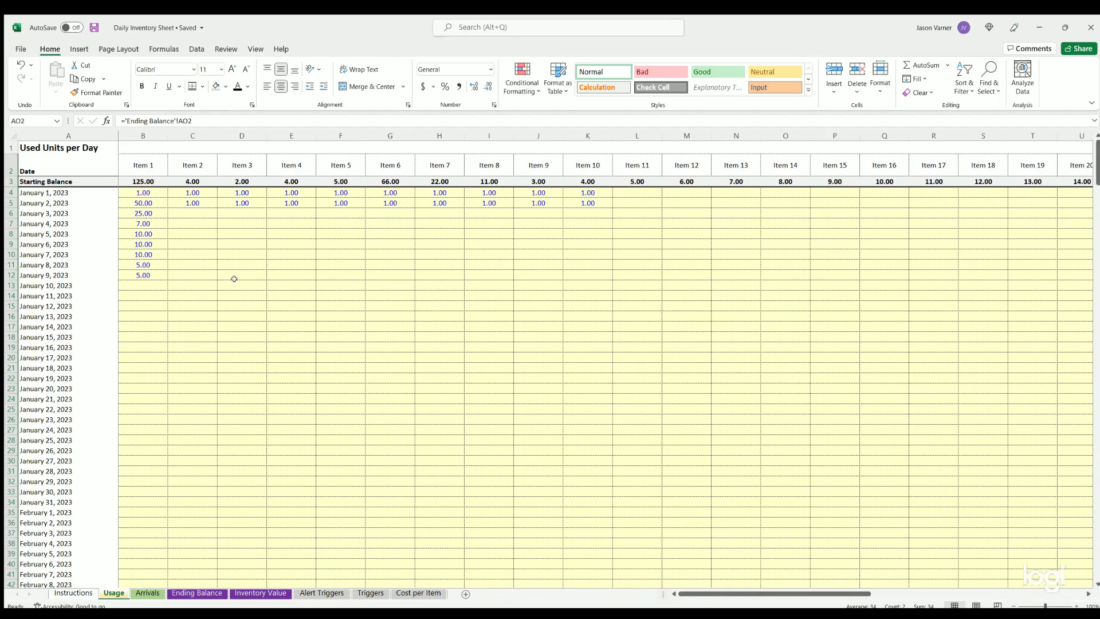
pyautogui.click(144, 191)
pyautogui.press('Down')
pyautogui.press('Down')
pyautogui.press('Down')
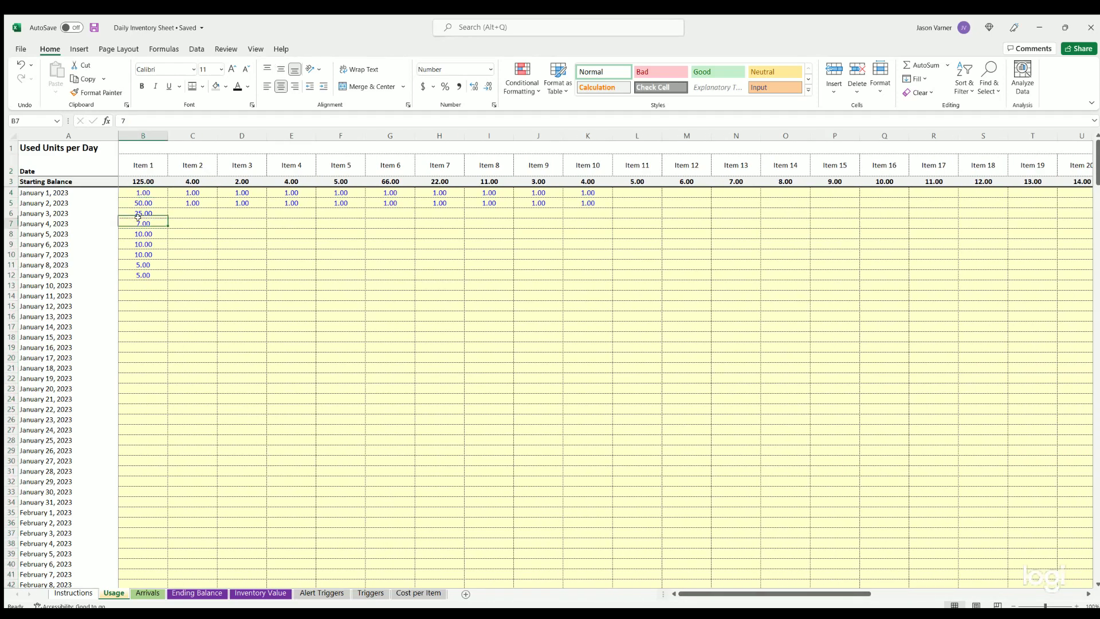
pyautogui.moveTo(144, 192)
pyautogui.mouseDown()
pyautogui.moveTo(334, 300)
pyautogui.moveTo(373, 339)
pyautogui.mouseUp()
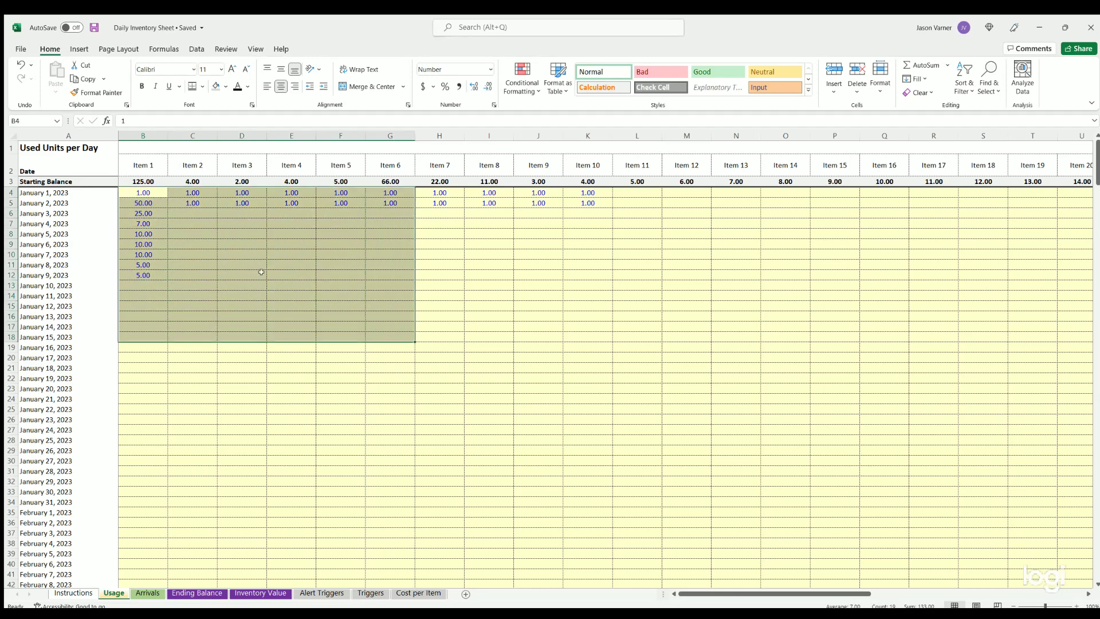
# - Select early-January arrivals for Items 1–7, then return to the Ending Balance sheet
pyautogui.click(148, 592)
pyautogui.moveTo(152, 193); pyautogui.dragTo(458, 318)
pyautogui.click(199, 593)
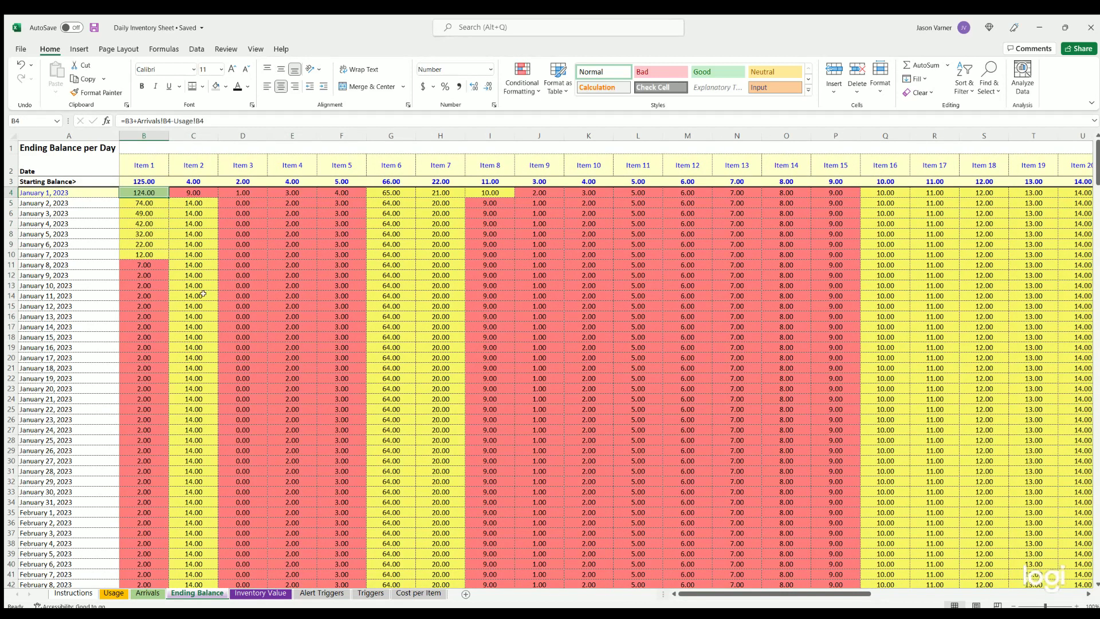
pyautogui.moveTo(144, 165); pyautogui.dragTo(530, 166)
pyautogui.click(140, 161)
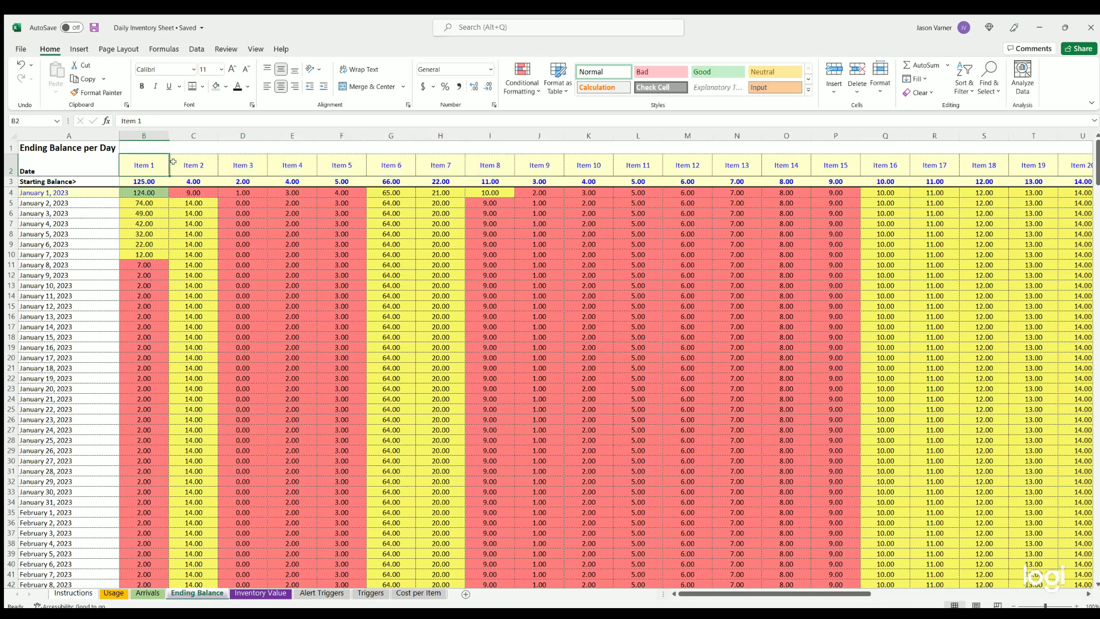
pyautogui.press('Right')
pyautogui.press('Right')
pyautogui.press('Right')
pyautogui.press('Right')
pyautogui.press('Right')
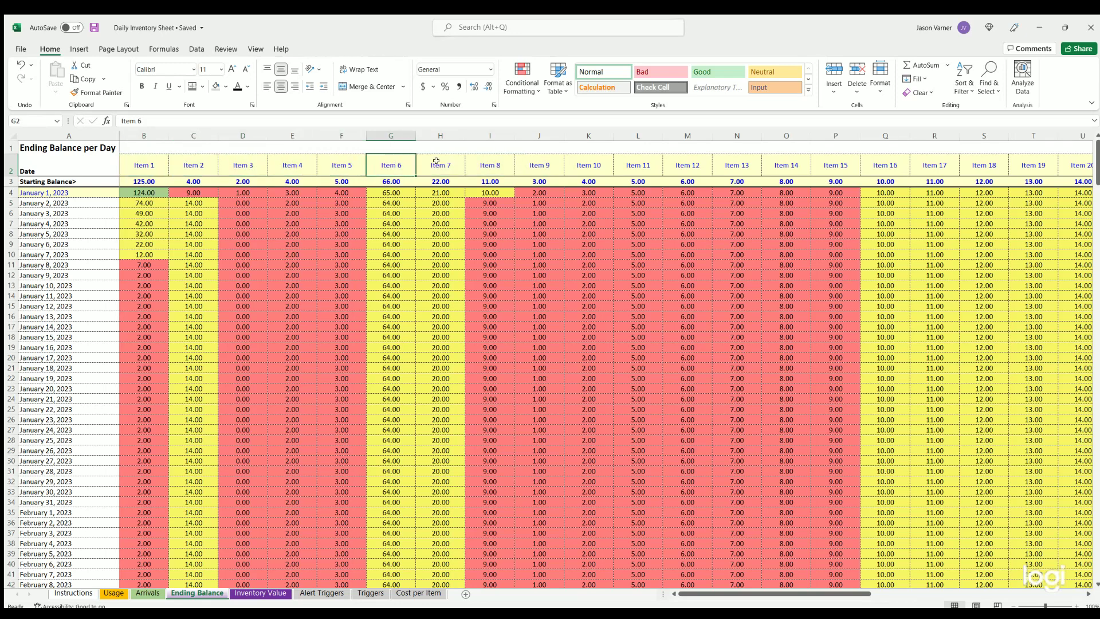
pyautogui.press('Right')
pyautogui.press('Right')
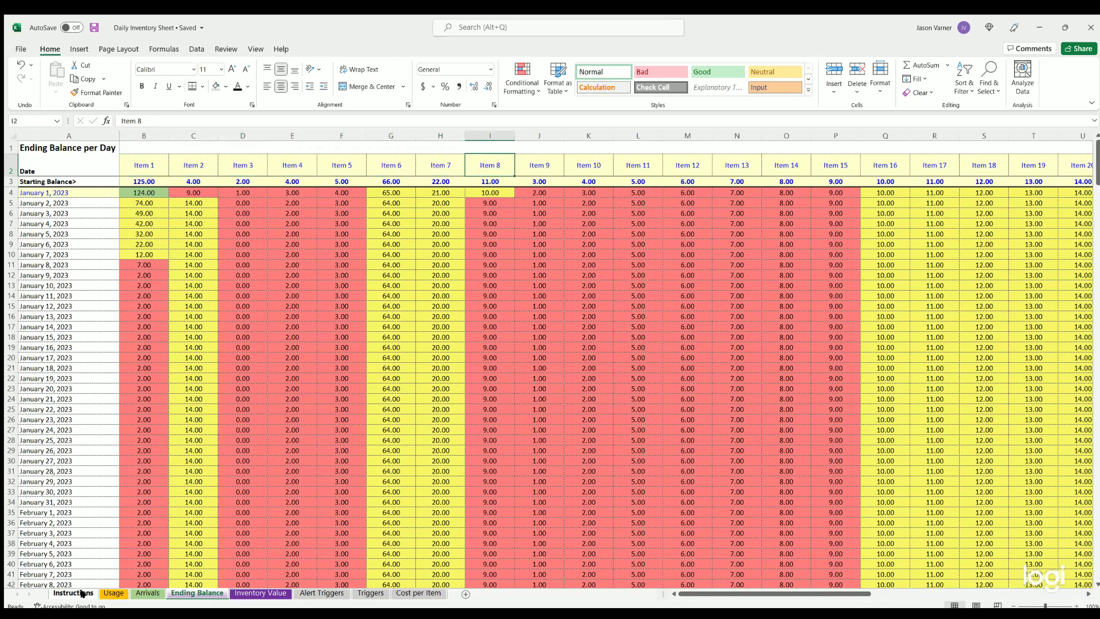